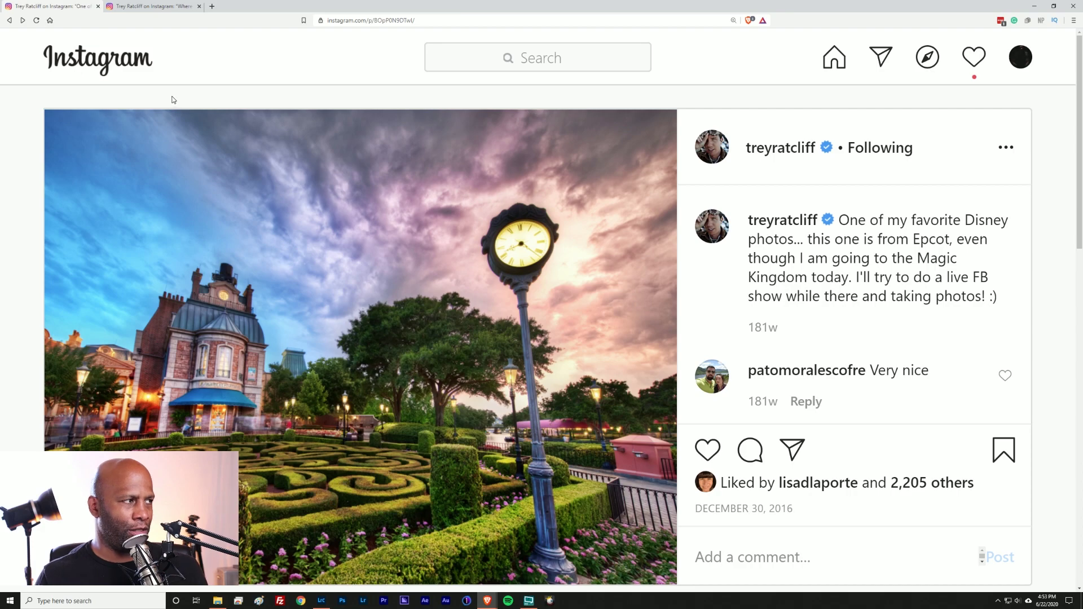
Step: Switch to the browser tab showing the Hobbiton sunrise reflection post
{"action": "left_click", "coordinate": [136, 7]}
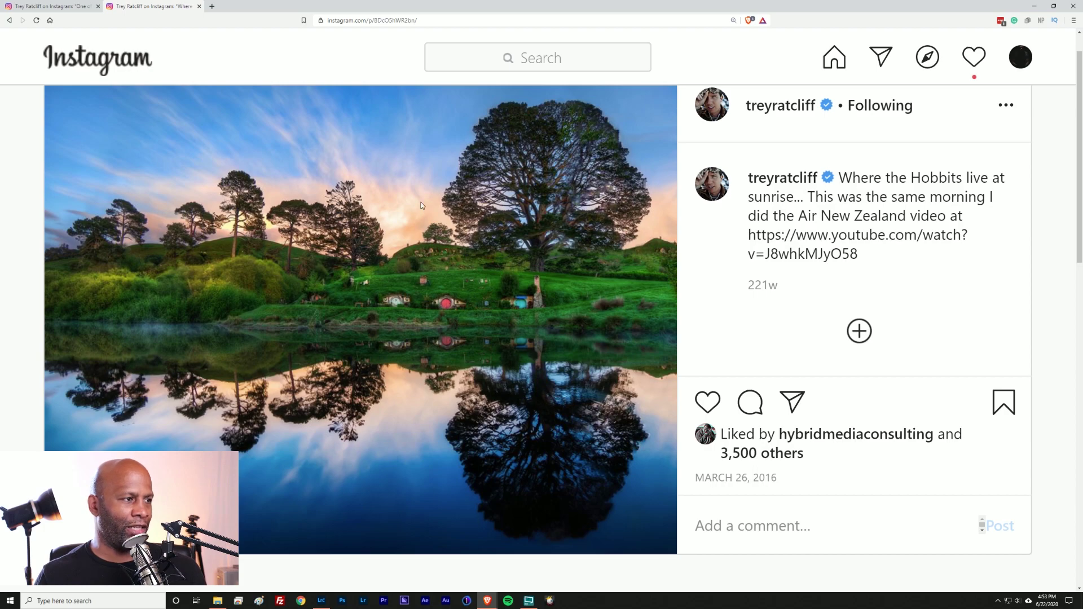
Step: Leave the Hobbiton post and deselect the three bracketed path shots in Lightroom's grid
{"action": "left_click", "coordinate": [392, 220]}
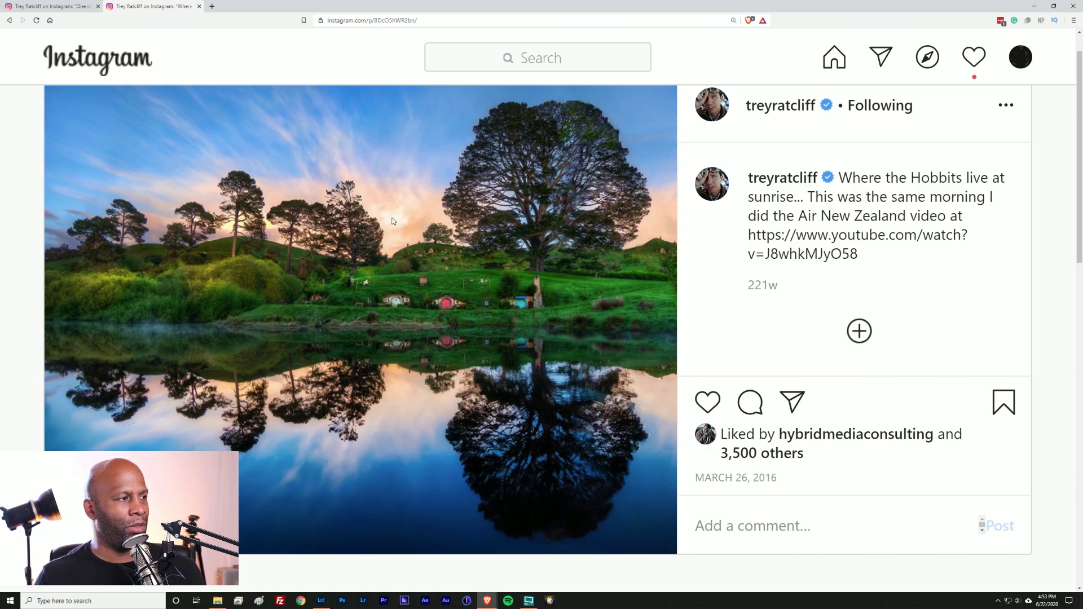
{"action": "left_click", "coordinate": [393, 220]}
{"action": "left_click", "coordinate": [392, 220]}
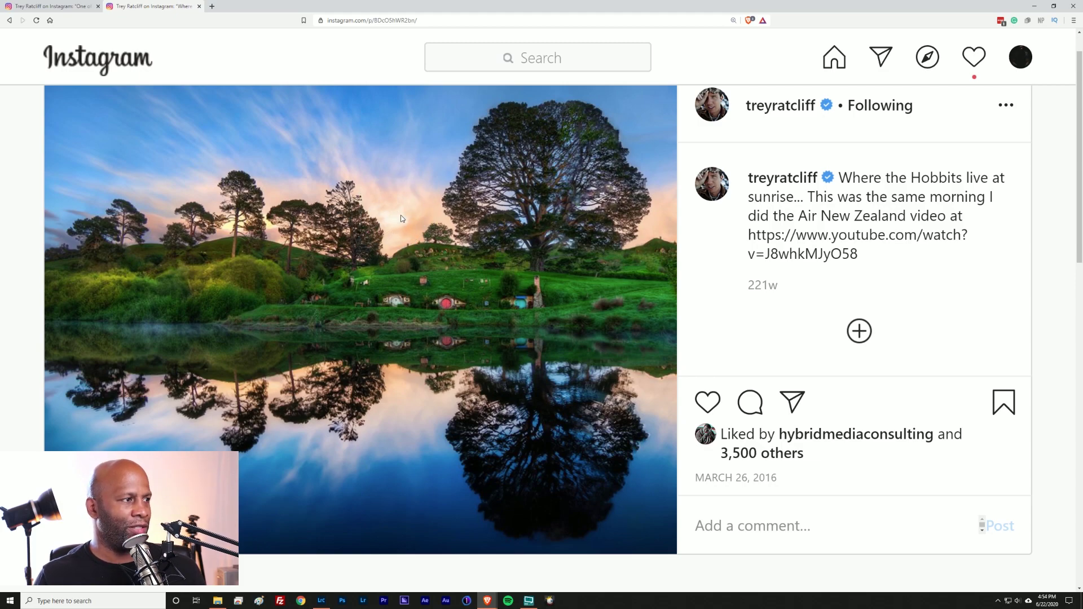
{"action": "left_click", "coordinate": [240, 223]}
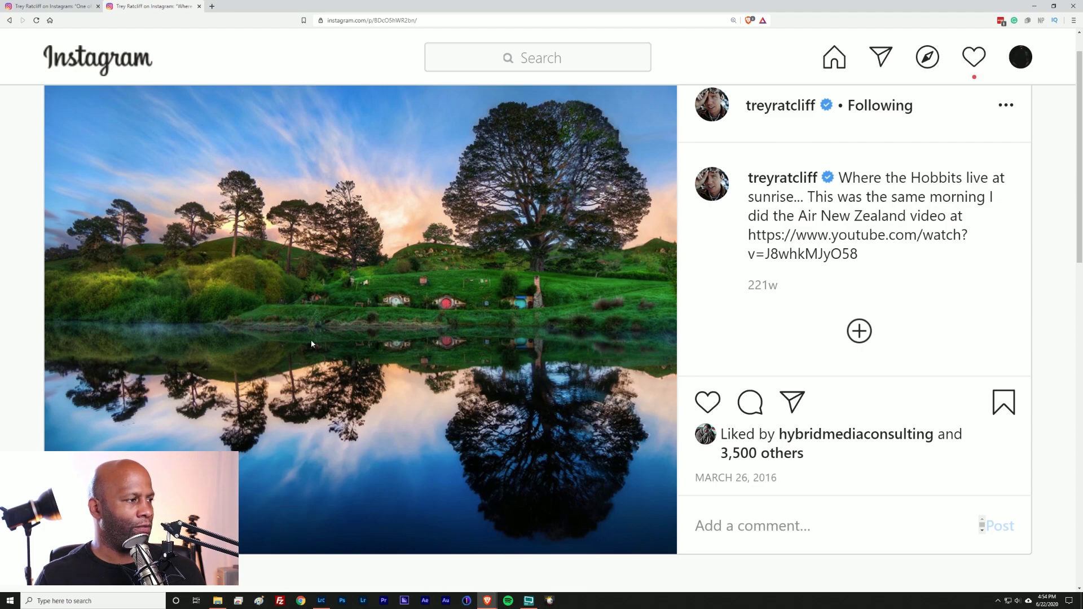
{"action": "left_click", "coordinate": [540, 417]}
{"action": "left_click", "coordinate": [541, 418]}
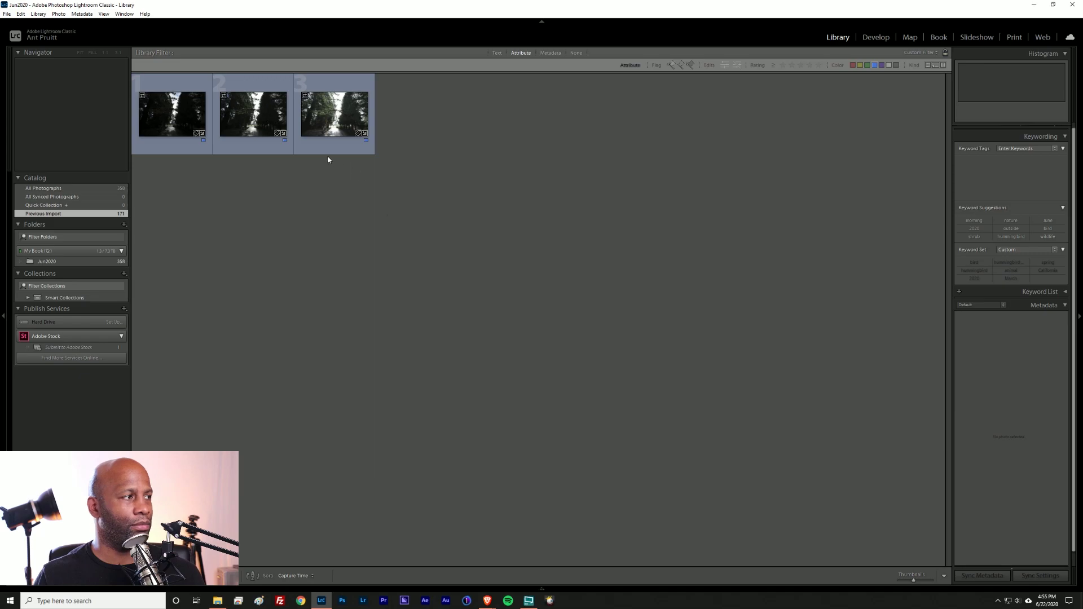
{"action": "left_click", "coordinate": [475, 101]}
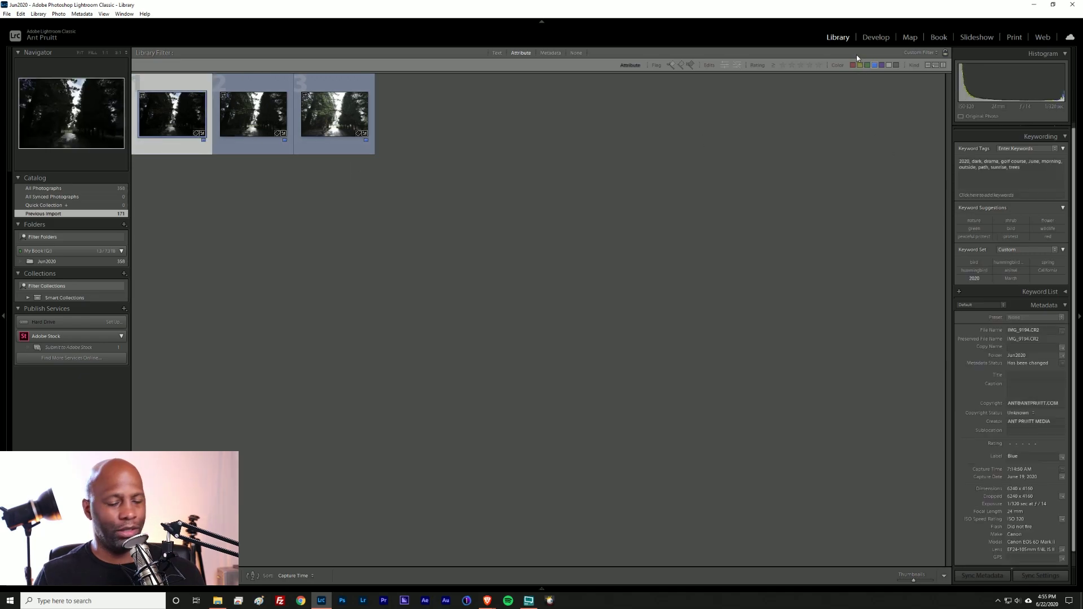
Step: Show the darkest bracket, IMG_9194.CR2, enlarged in Loupe view
{"action": "key", "text": "e"}
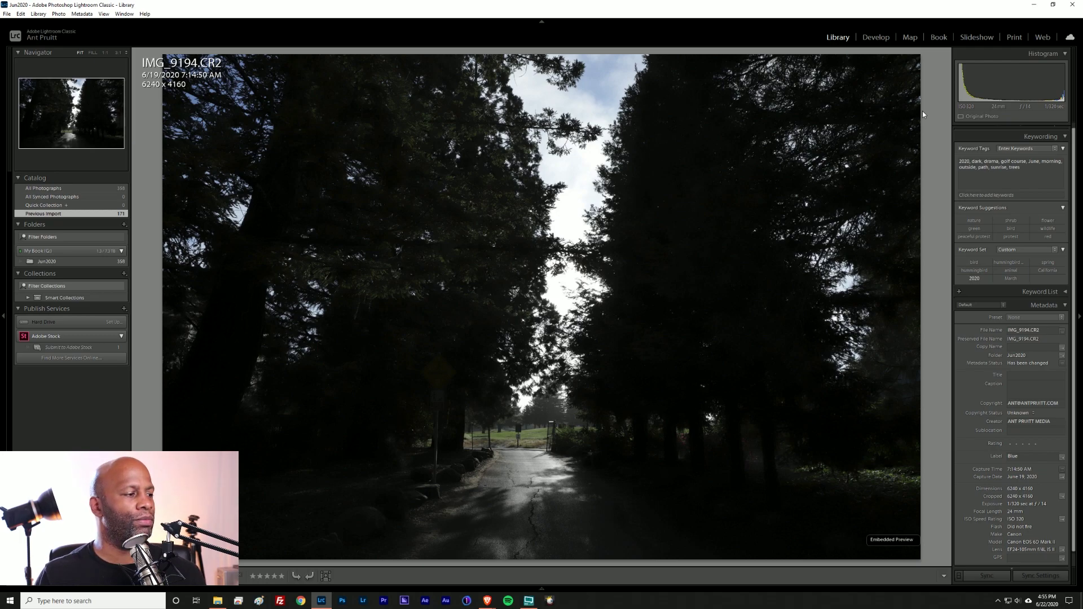
Step: Cycle through IMG_9197, IMG_9199 and IMG_9194 in Loupe, ending on the brightest, IMG_9199
{"action": "key", "text": "Right"}
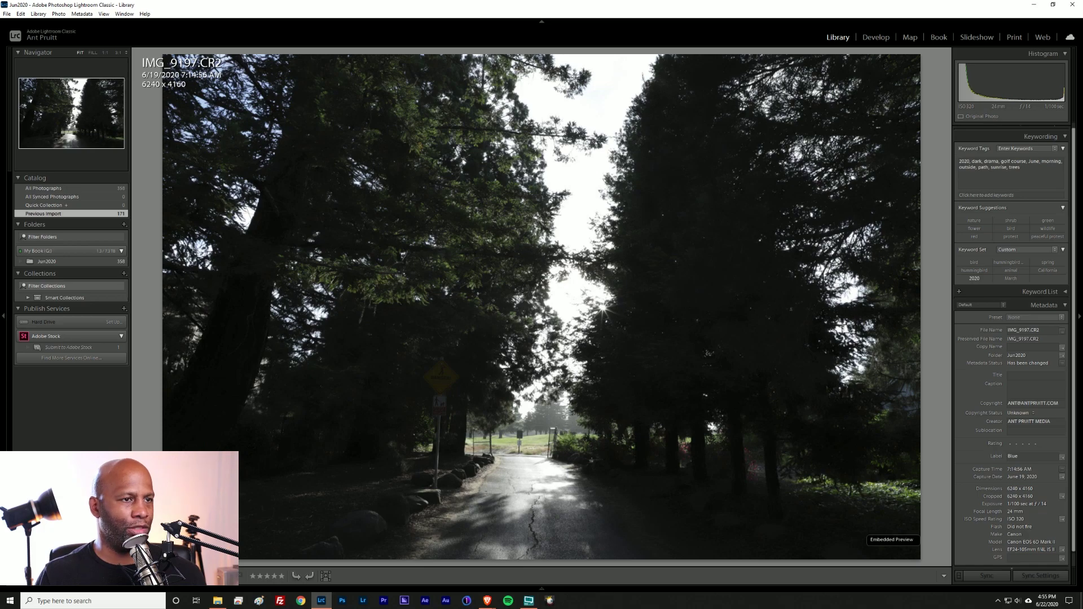
{"action": "key", "text": "Right"}
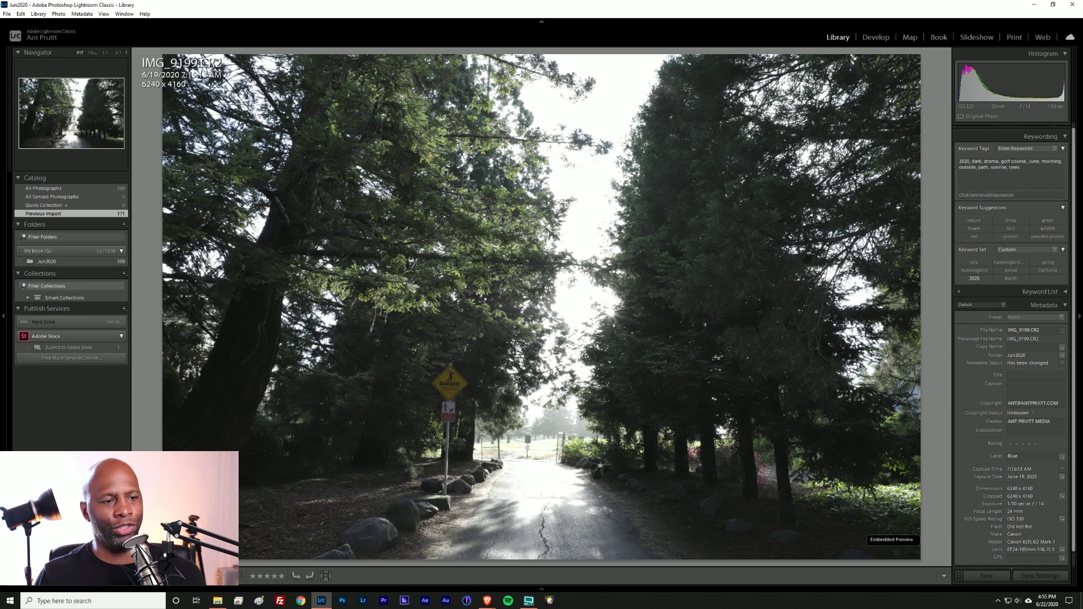
{"action": "key", "text": "Left"}
{"action": "key", "text": "Left"}
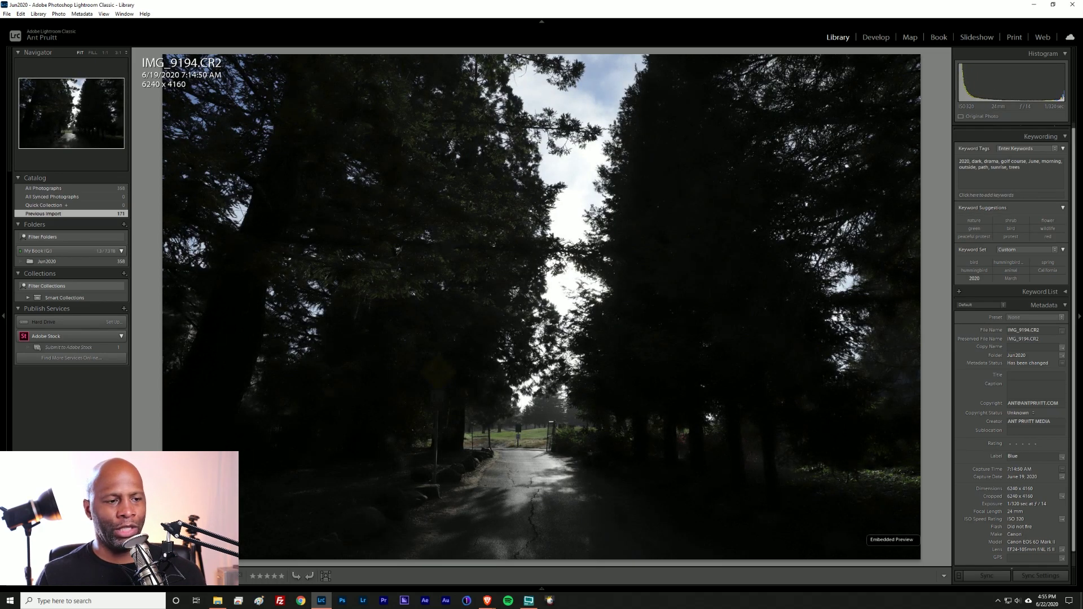
{"action": "scroll", "coordinate": [1033, 468], "scroll_direction": "down", "scroll_amount": 1}
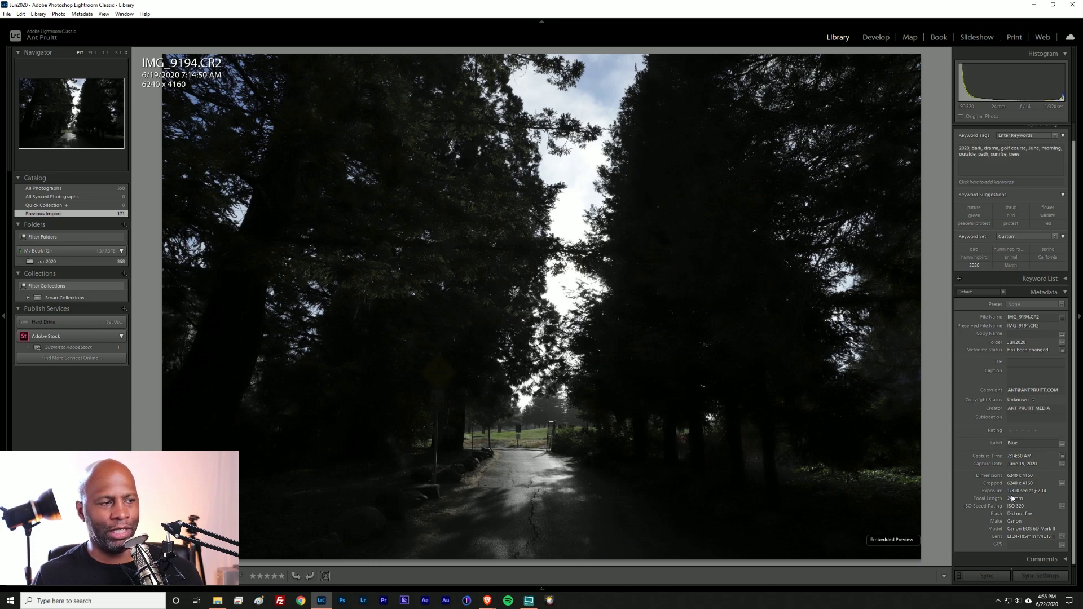
{"action": "key", "text": "Right"}
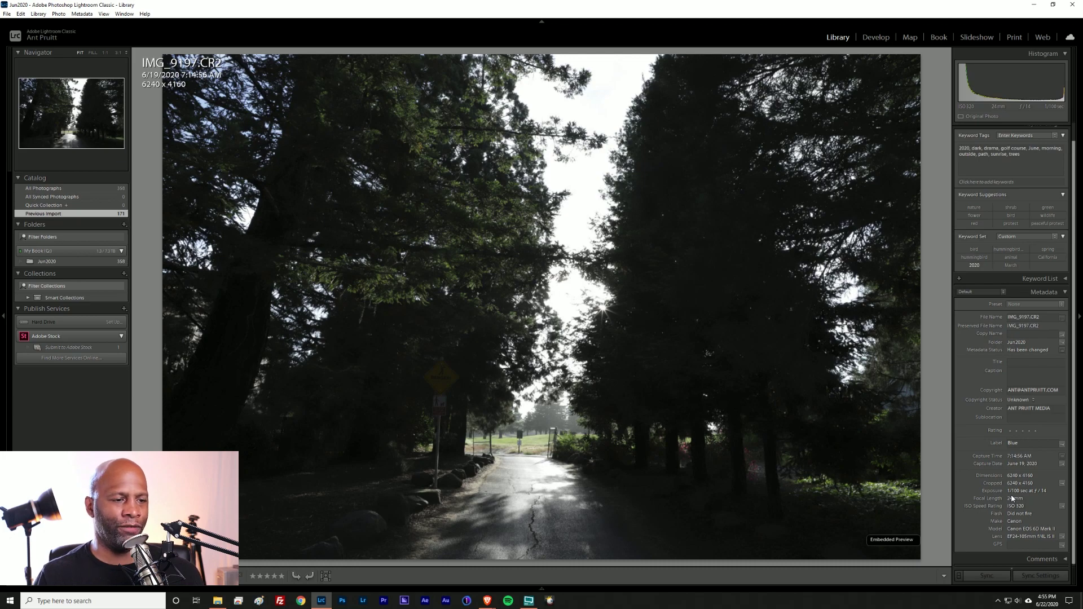
{"action": "key", "text": "Right"}
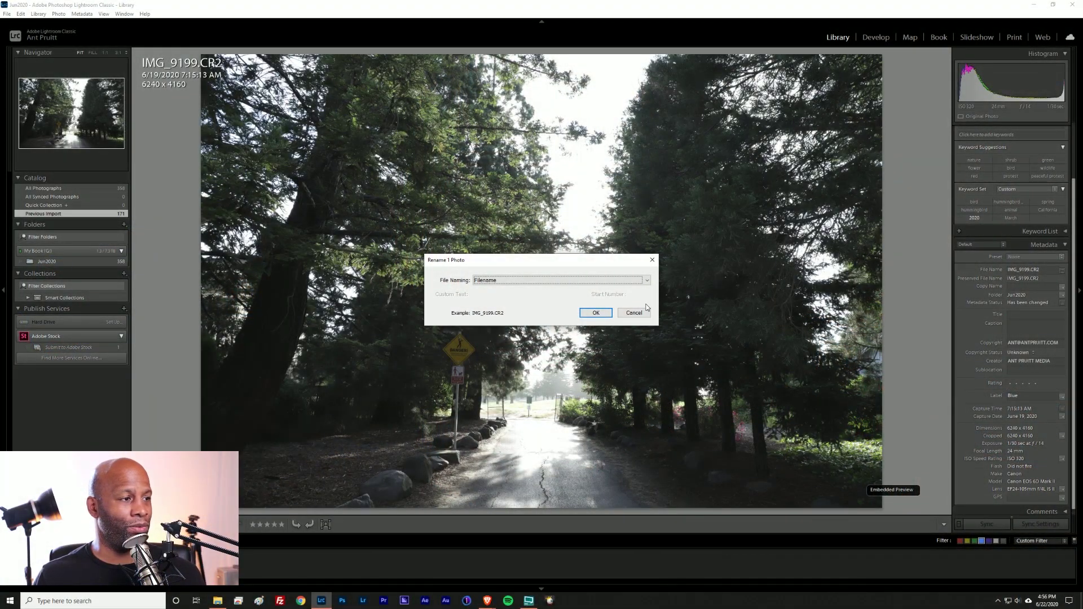
Step: Cancel the rename, check IMG_9194.CR2 at 1:1, and load it into Develop
{"action": "left_click", "coordinate": [638, 311]}
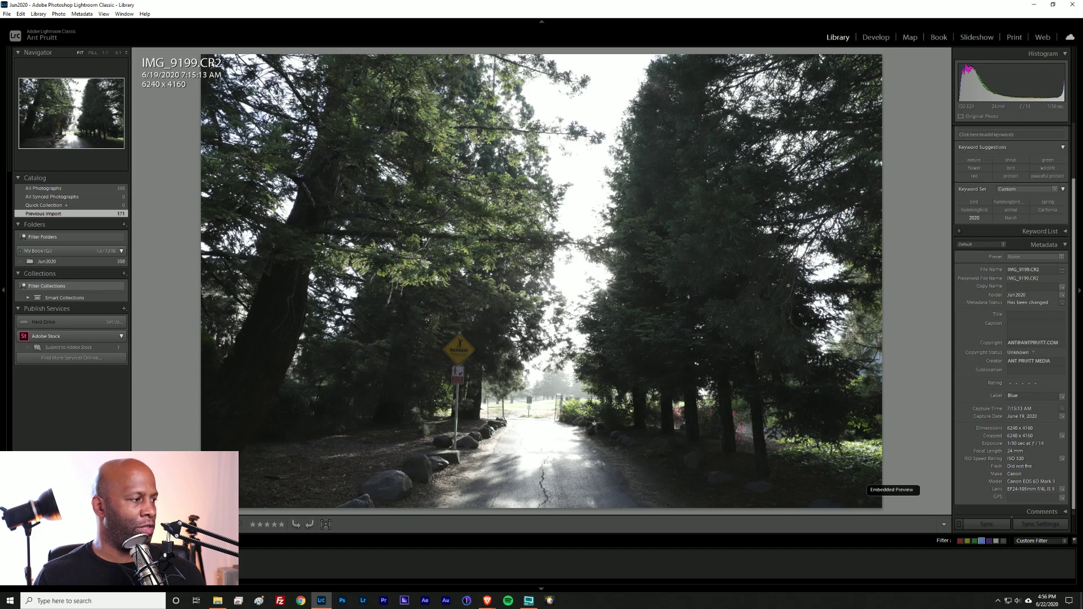
{"action": "key", "text": "Left"}
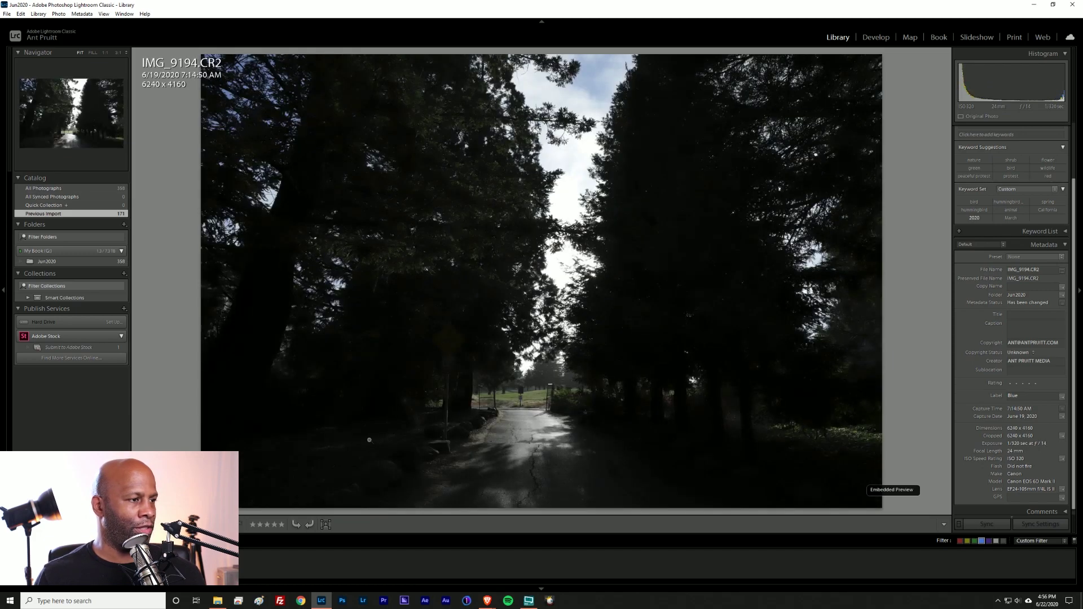
{"action": "key", "text": "z"}
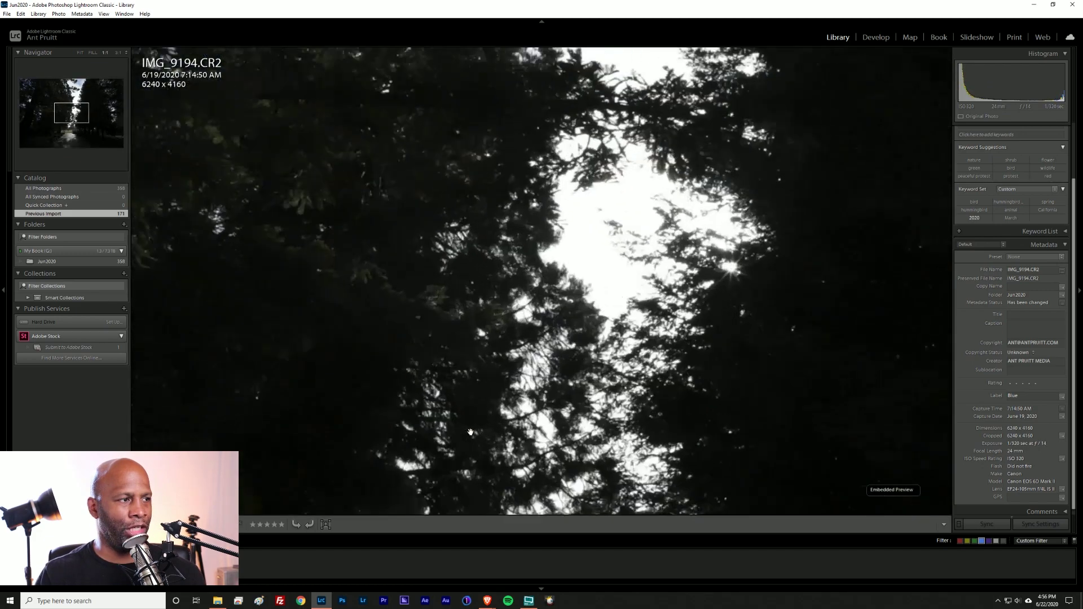
{"action": "key", "text": "g"}
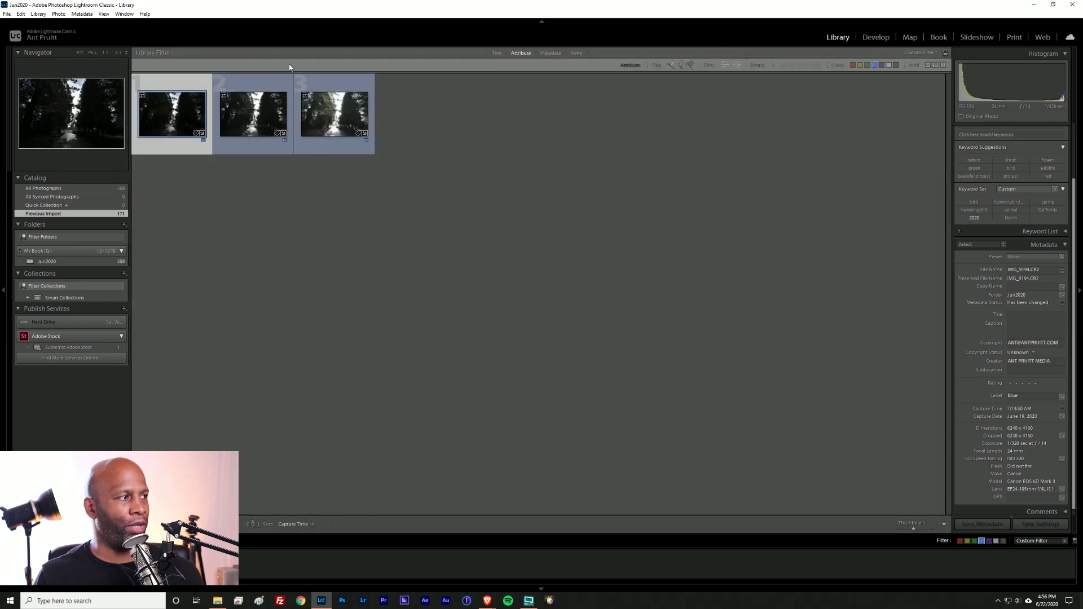
{"action": "key", "text": "e"}
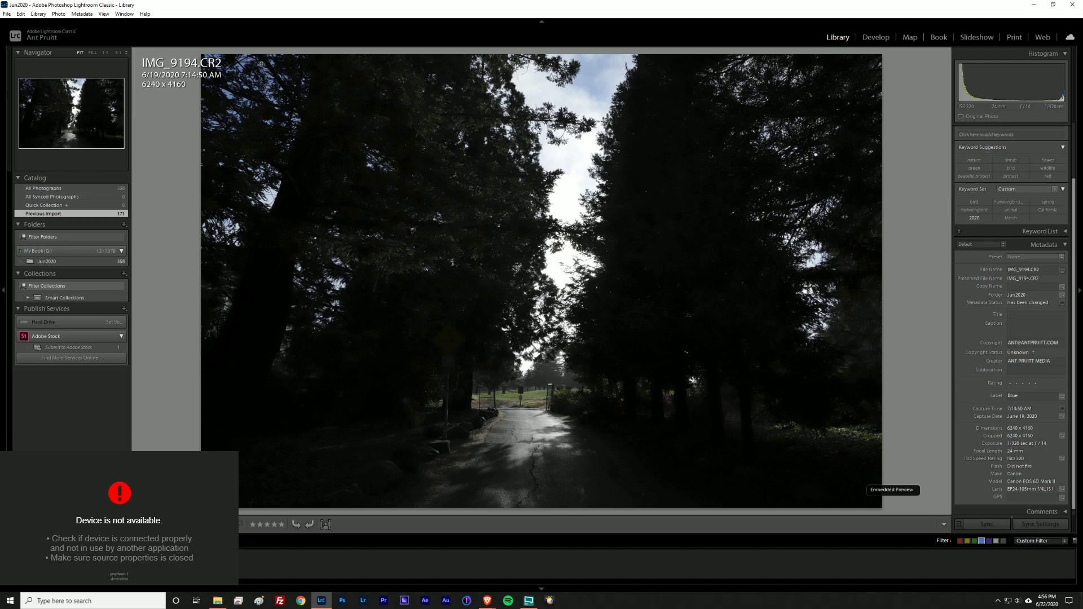
{"action": "left_click", "coordinate": [876, 37]}
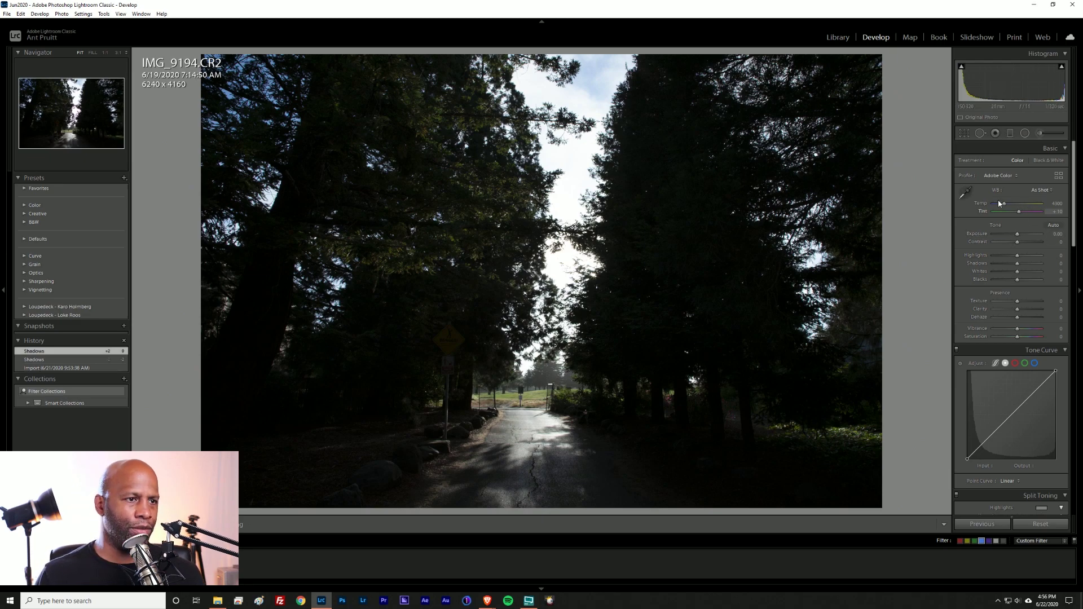
{"action": "key", "text": "period"}
{"action": "left_click", "coordinate": [1051, 236]}
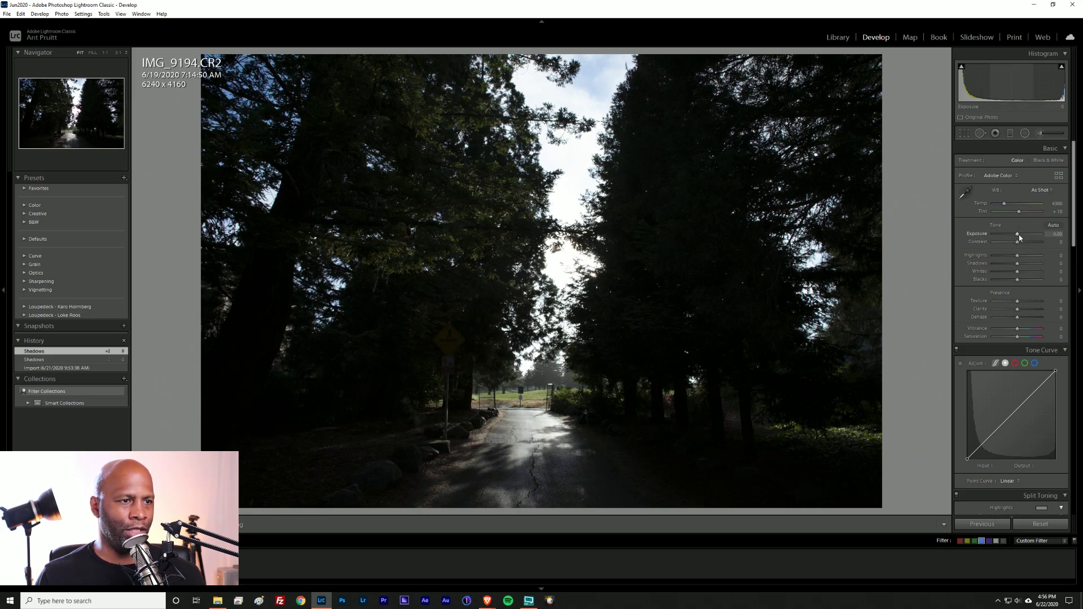
{"action": "left_click_drag", "start_coordinate": [1019, 238], "coordinate": [1039, 239]}
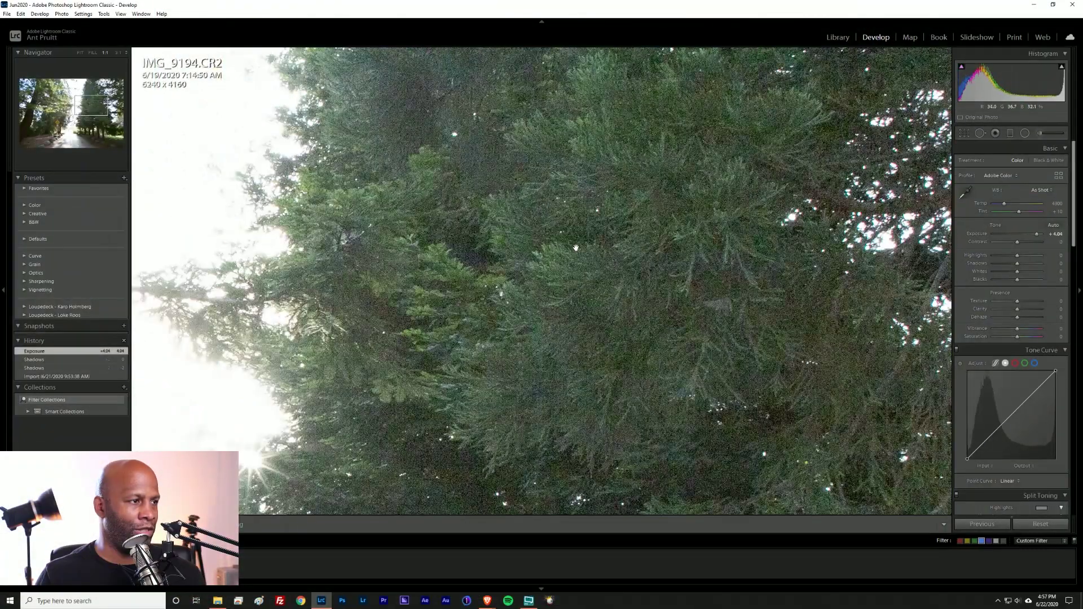
{"action": "left_click_drag", "start_coordinate": [575, 248], "coordinate": [595, 290]}
{"action": "left_click", "coordinate": [584, 253]}
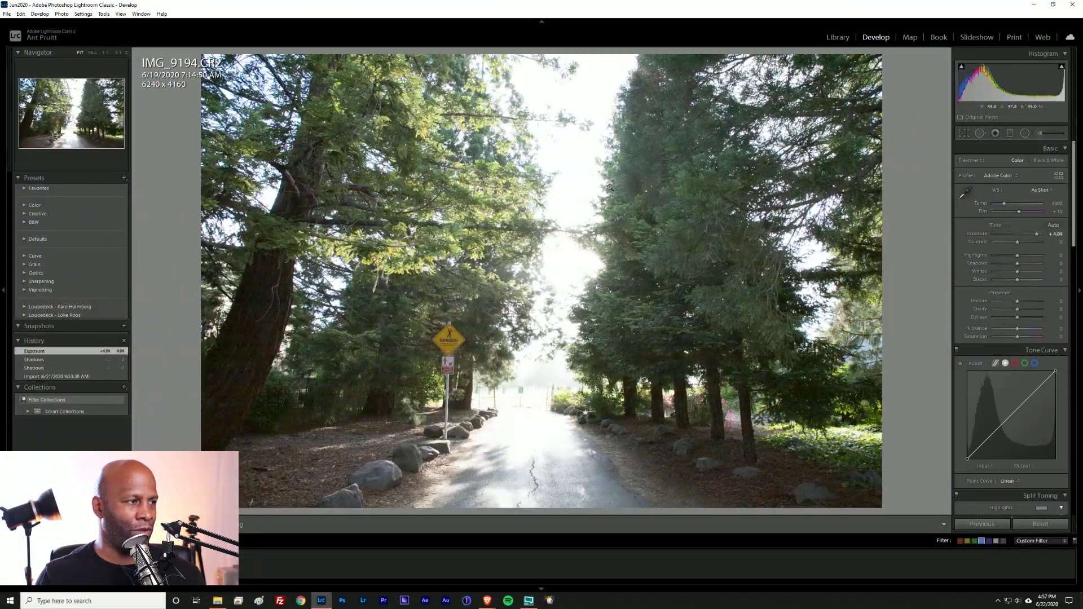
{"action": "double_click", "coordinate": [1038, 235]}
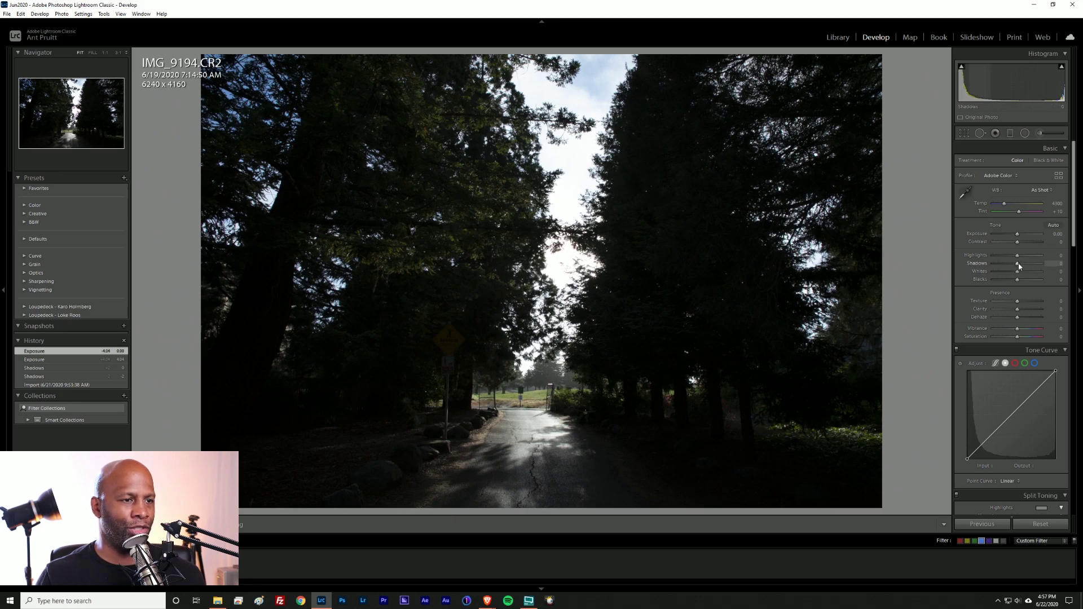
Step: Test a +100 Shadows lift on IMG_9194 at 1:1, reset it to 0, then advance to IMG_9197
{"action": "left_click_drag", "start_coordinate": [1019, 266], "coordinate": [1044, 266]}
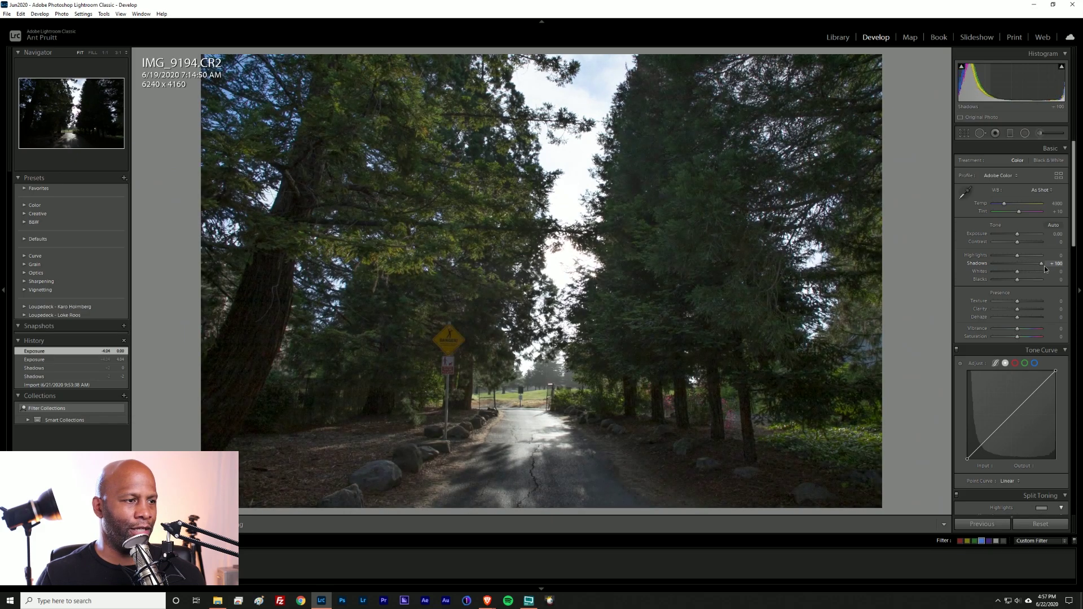
{"action": "left_click", "coordinate": [354, 379]}
{"action": "left_click_drag", "start_coordinate": [273, 362], "coordinate": [500, 335]}
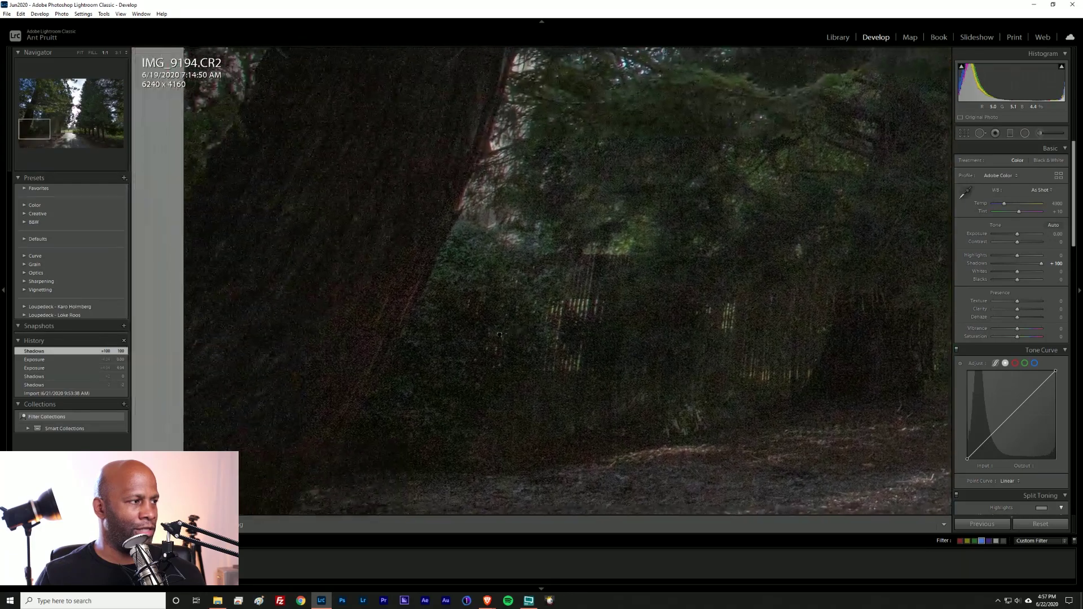
{"action": "left_click_drag", "start_coordinate": [363, 327], "coordinate": [423, 471]}
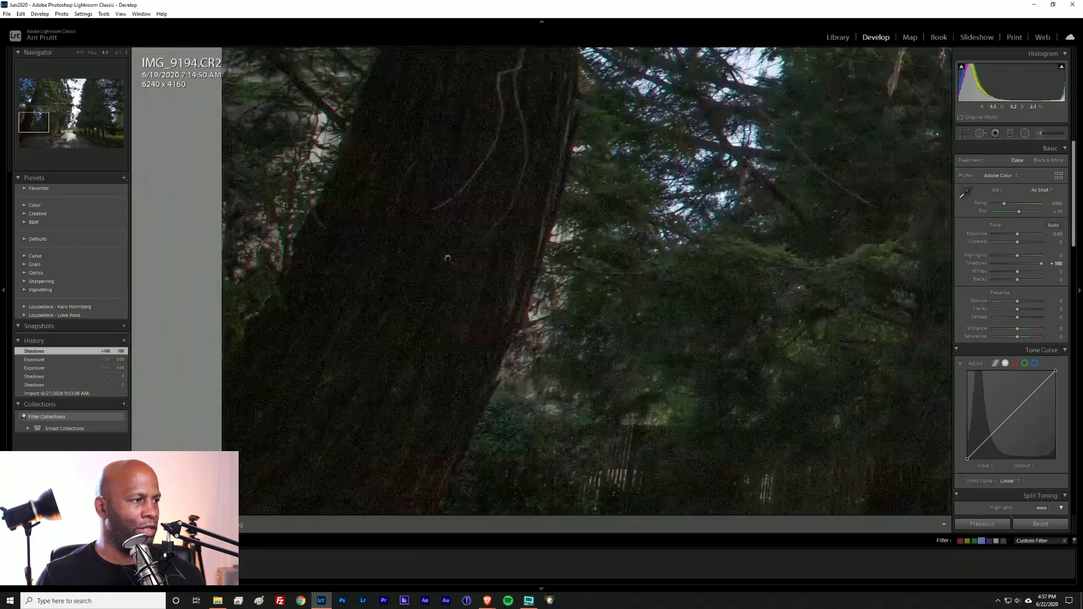
{"action": "left_click_drag", "start_coordinate": [447, 258], "coordinate": [503, 320]}
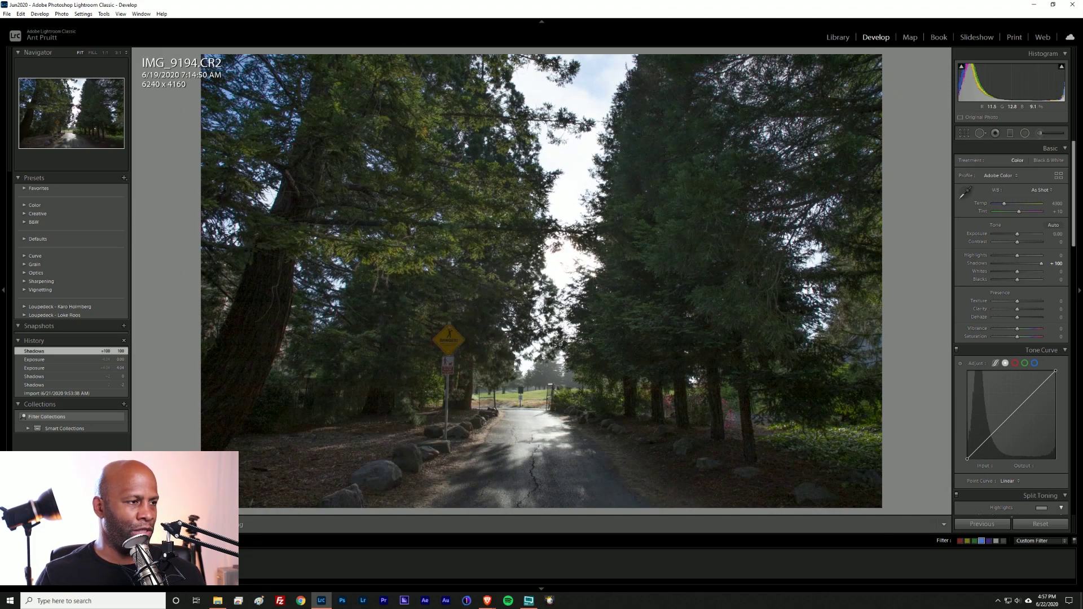
{"action": "double_click", "coordinate": [1043, 263]}
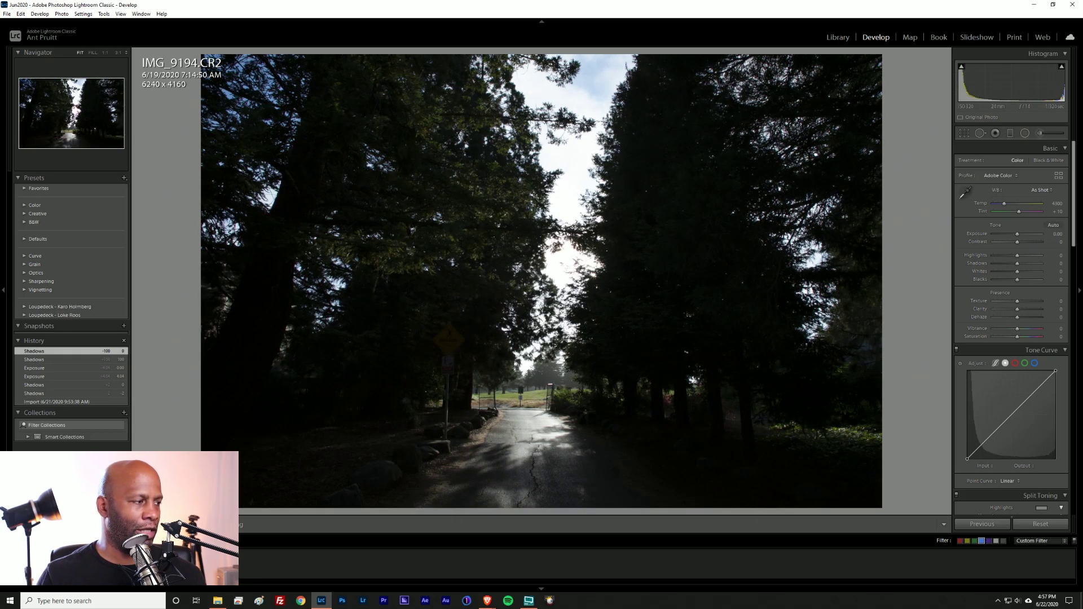
{"action": "key", "text": "Right"}
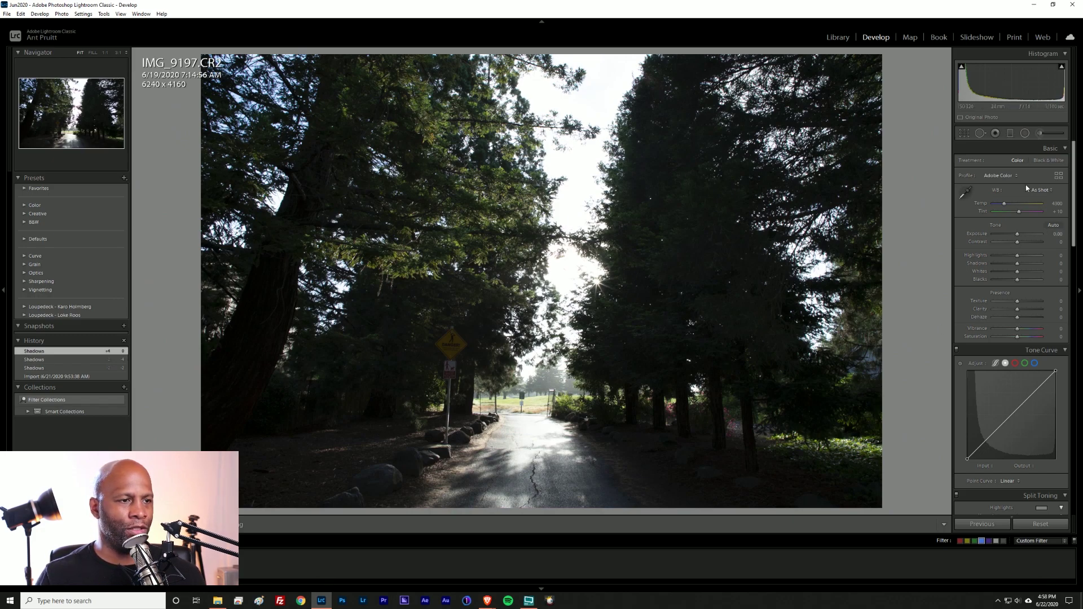
Step: Lift Shadows to +100 on IMG_9197 and IMG_9194, returning to IMG_9197
{"action": "left_click_drag", "start_coordinate": [1019, 265], "coordinate": [1058, 268]}
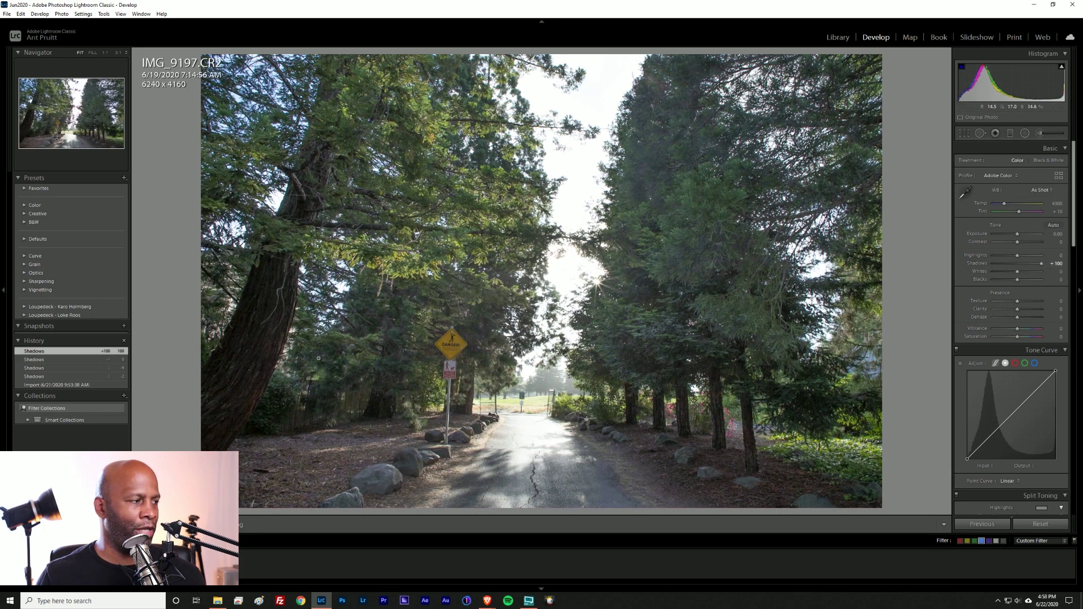
{"action": "key", "text": "Left"}
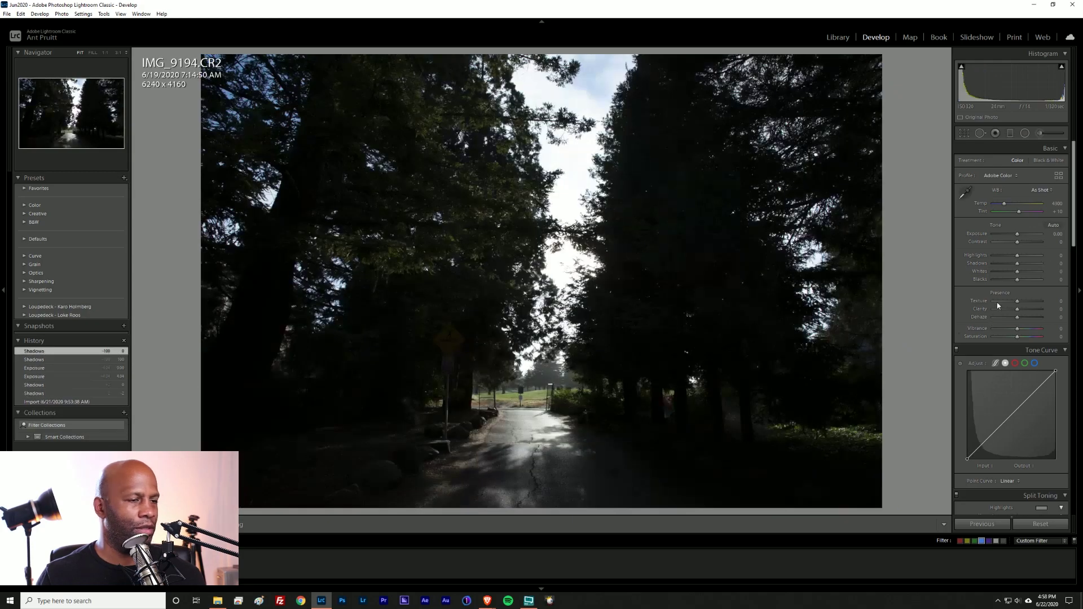
{"action": "left_click_drag", "start_coordinate": [1017, 263], "coordinate": [1047, 268]}
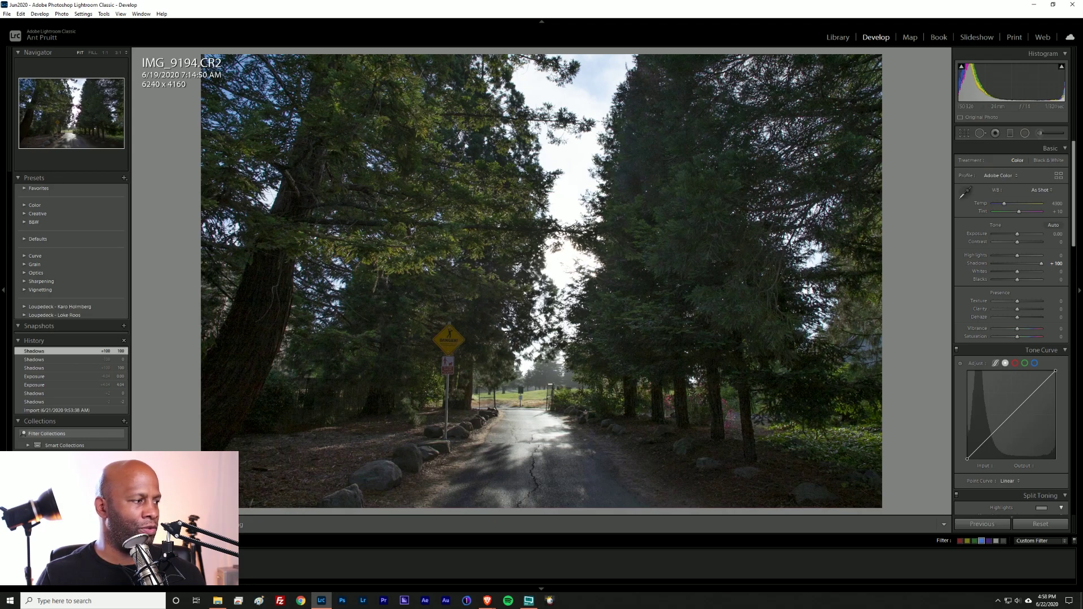
{"action": "key", "text": "Right"}
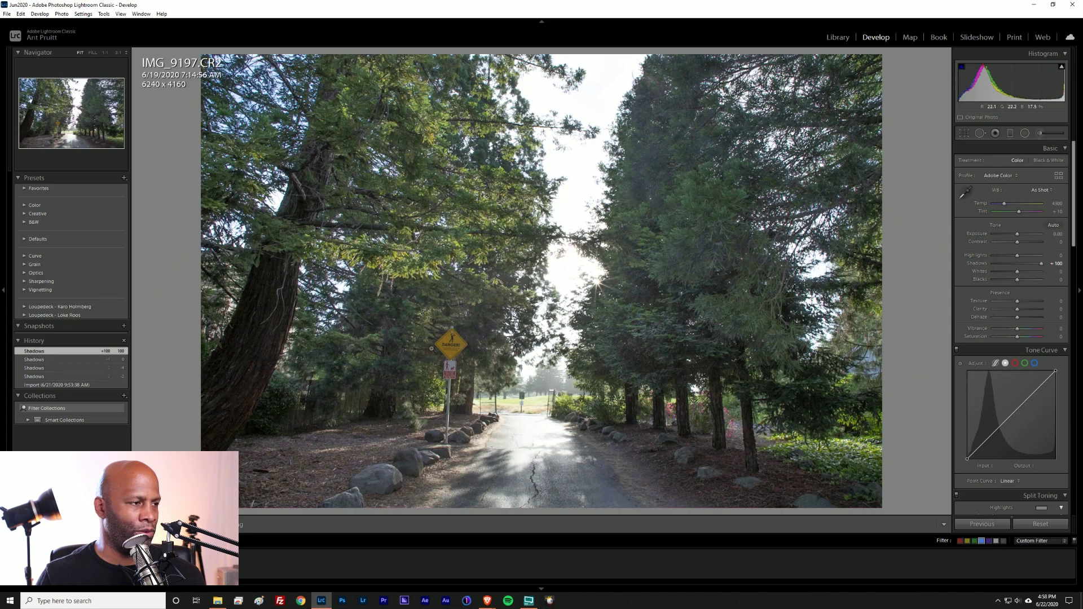
Step: Lift IMG_9199's Shadows to +100, reset it to 0, and step back to IMG_9194
{"action": "key", "text": "Right"}
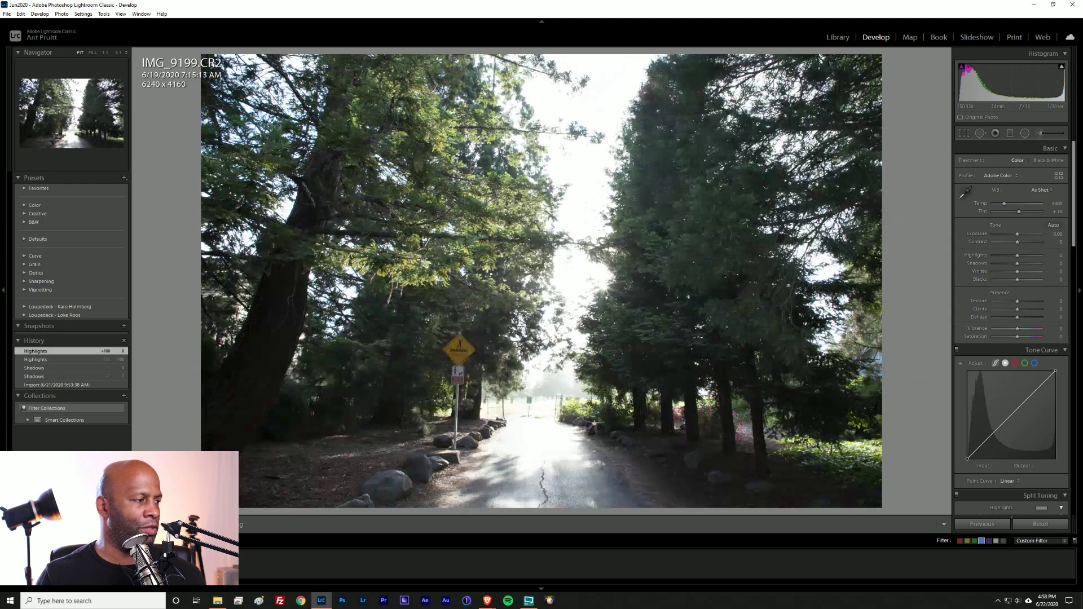
{"action": "left_click_drag", "start_coordinate": [1032, 263], "coordinate": [1050, 266]}
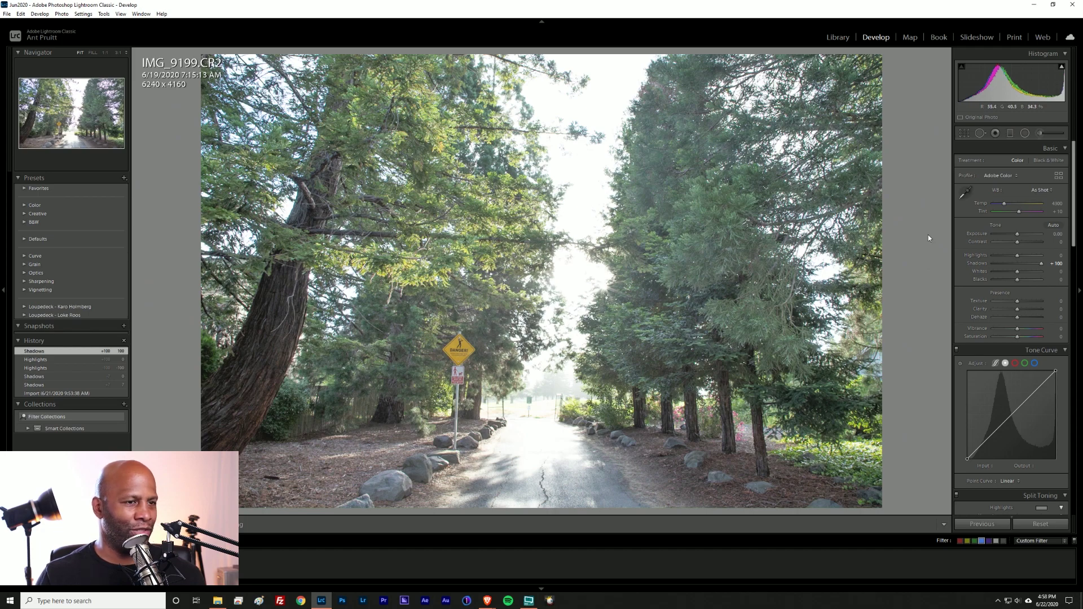
{"action": "double_click", "coordinate": [1043, 264]}
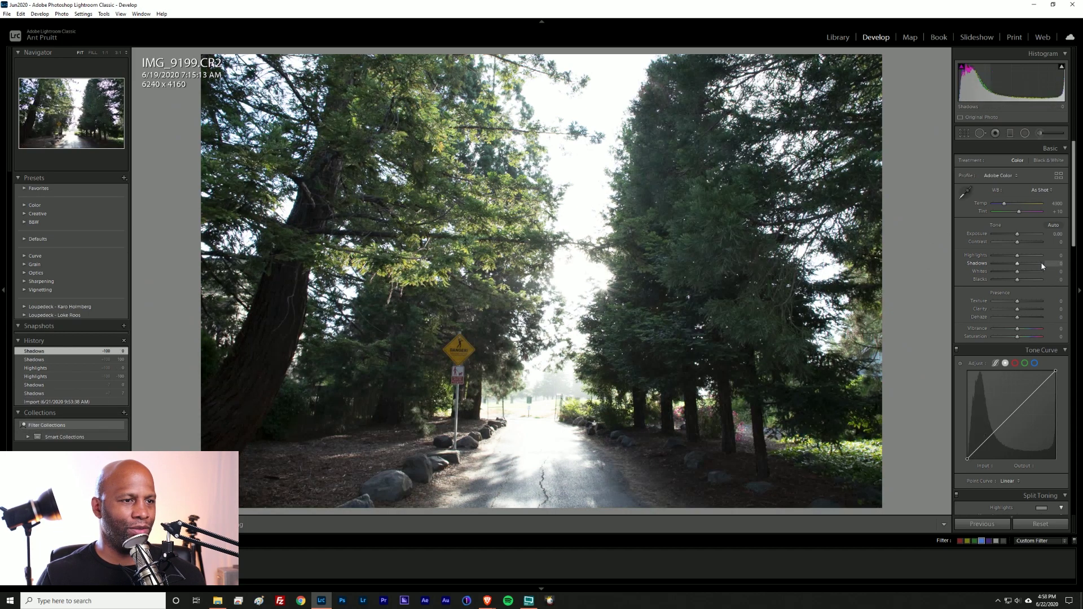
{"action": "key", "text": "Left"}
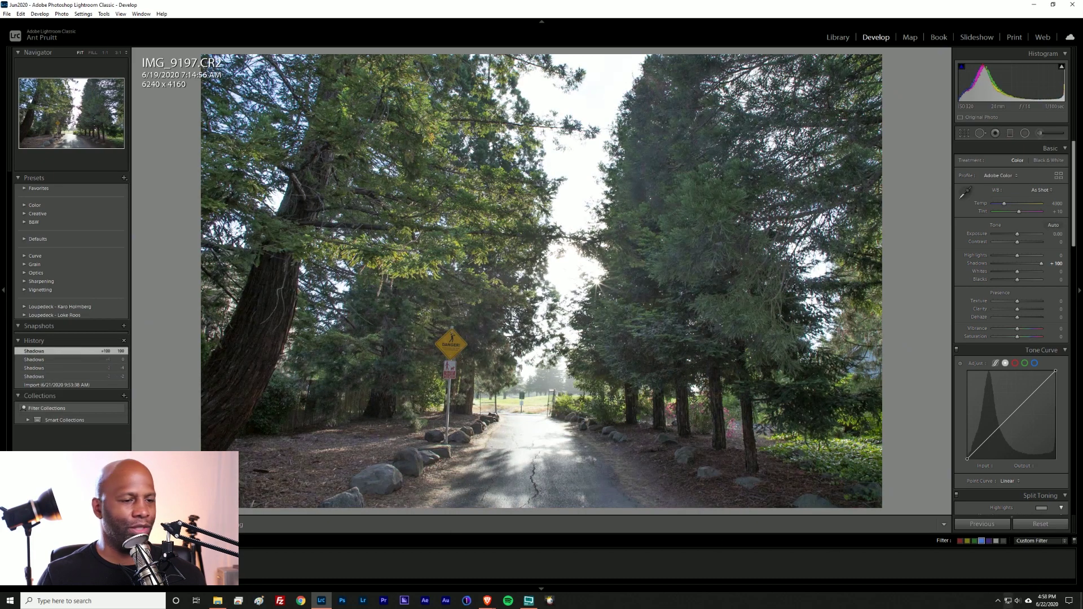
{"action": "key", "text": "Left"}
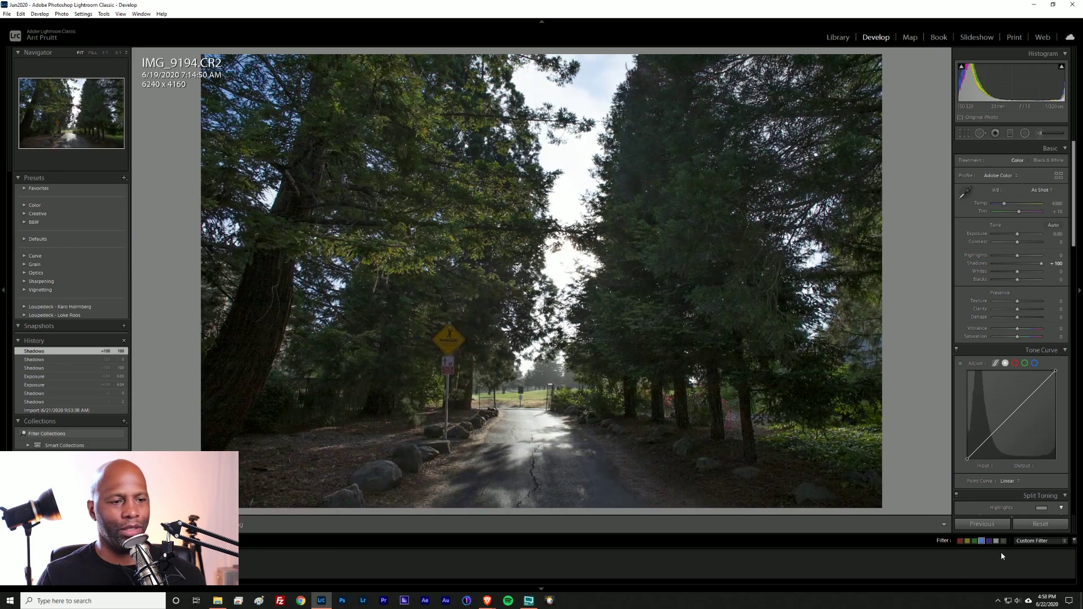
Step: Reset all Develop adjustments on IMG_9194 to its unedited default
{"action": "left_click", "coordinate": [1040, 524]}
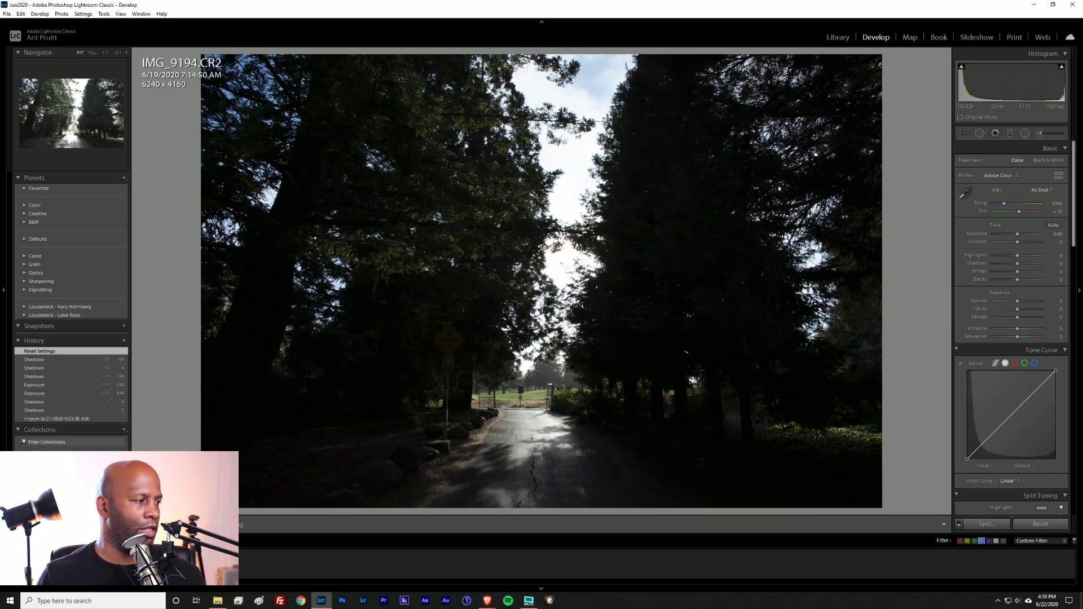
{"action": "right_click", "coordinate": [76, 565]}
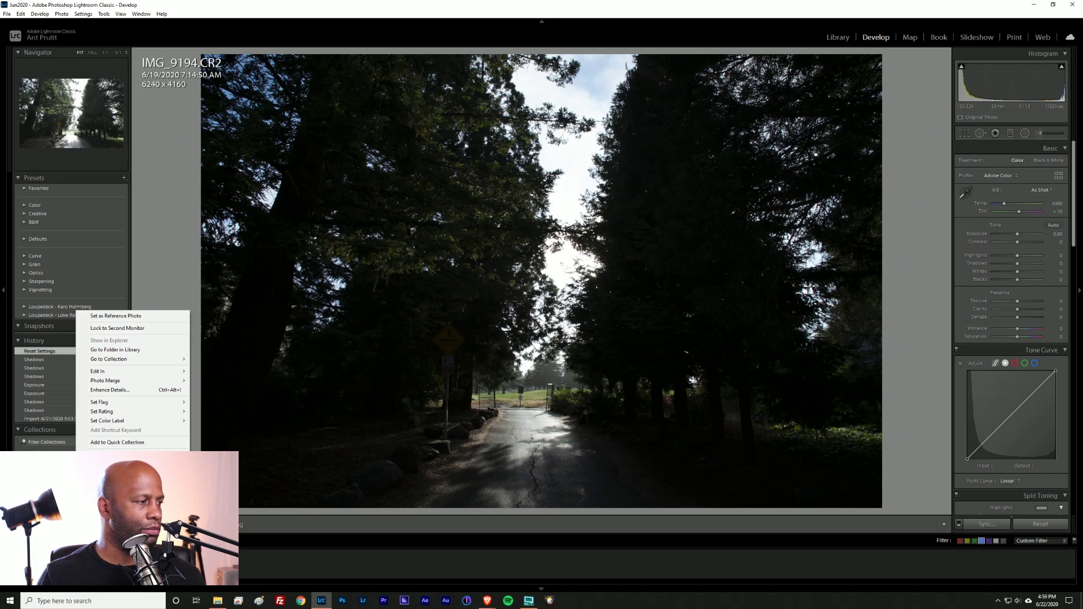
Step: Choose Photo Merge > HDR for the three bracketed exposures
{"action": "mouse_move", "coordinate": [167, 381]}
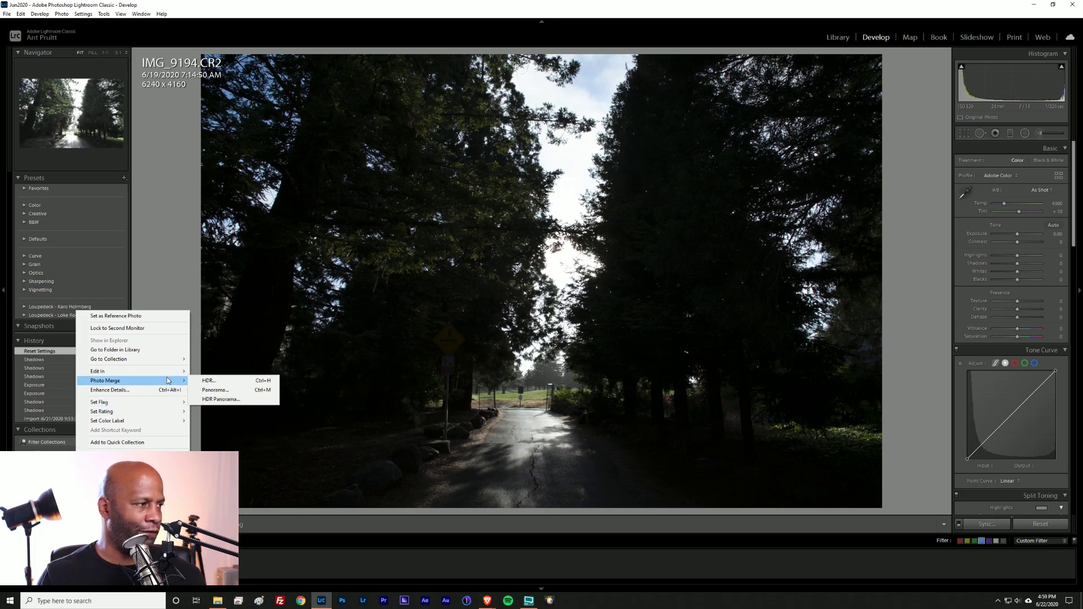
{"action": "left_click", "coordinate": [214, 382]}
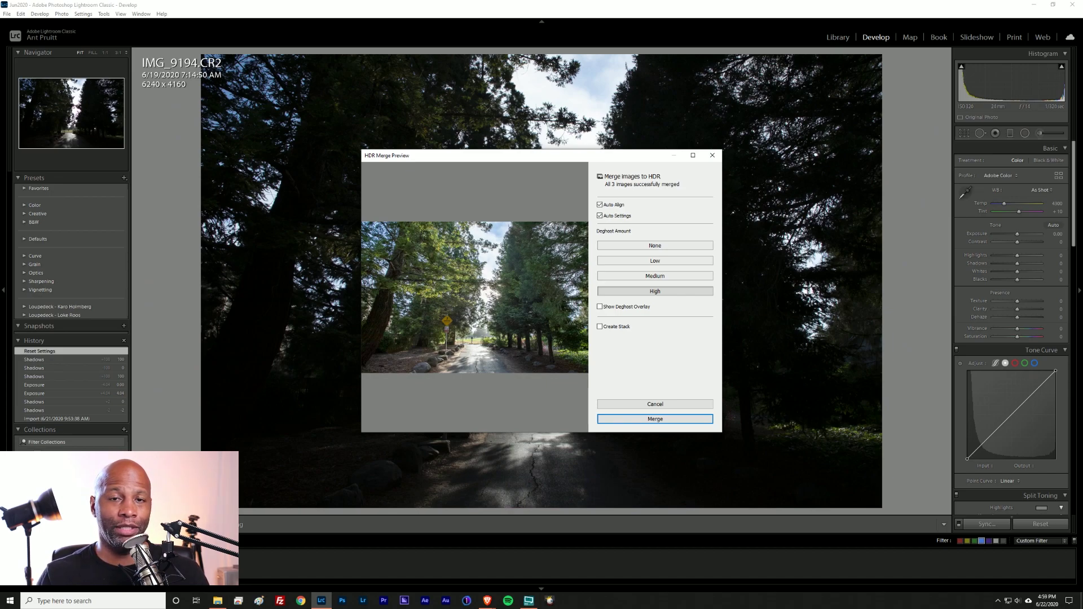
Step: Check the deghost overlay at High deghosting, then merge the three brackets into an HDR DNG
{"action": "left_click", "coordinate": [601, 307]}
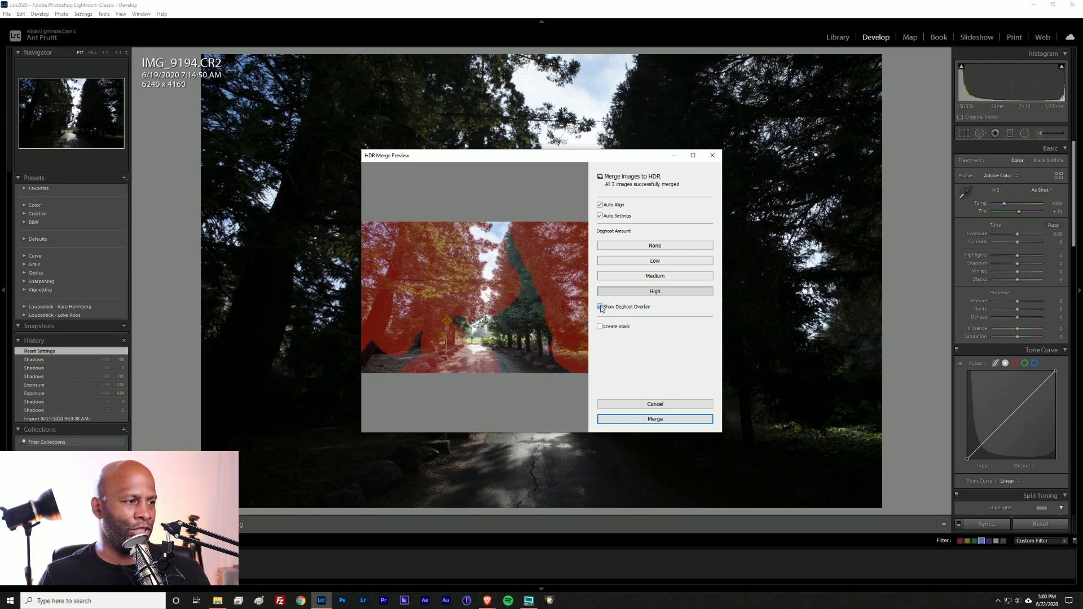
{"action": "left_click", "coordinate": [600, 308]}
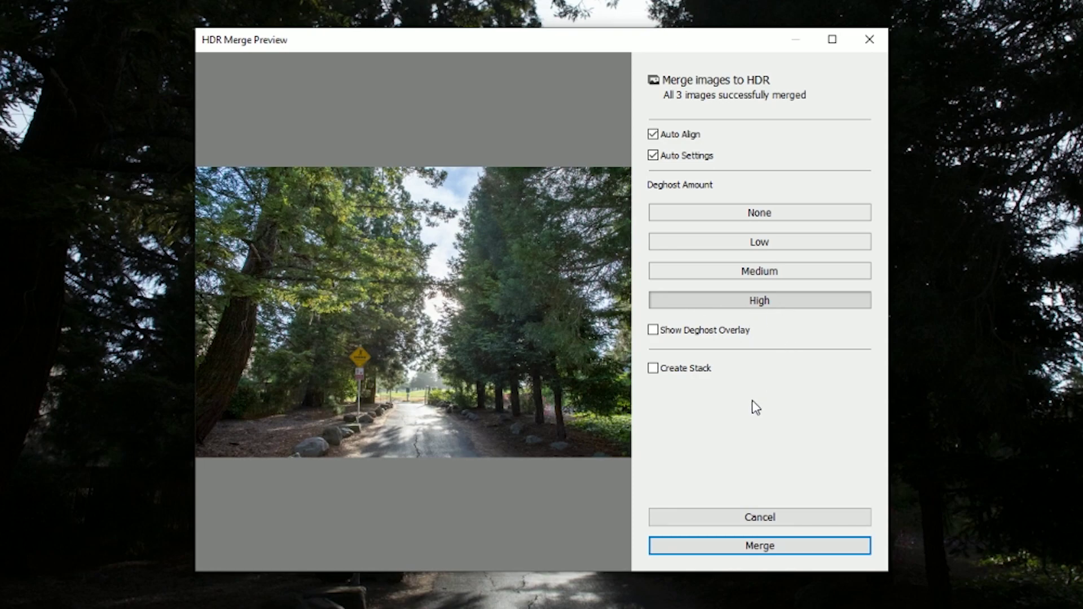
{"action": "left_click", "coordinate": [771, 551]}
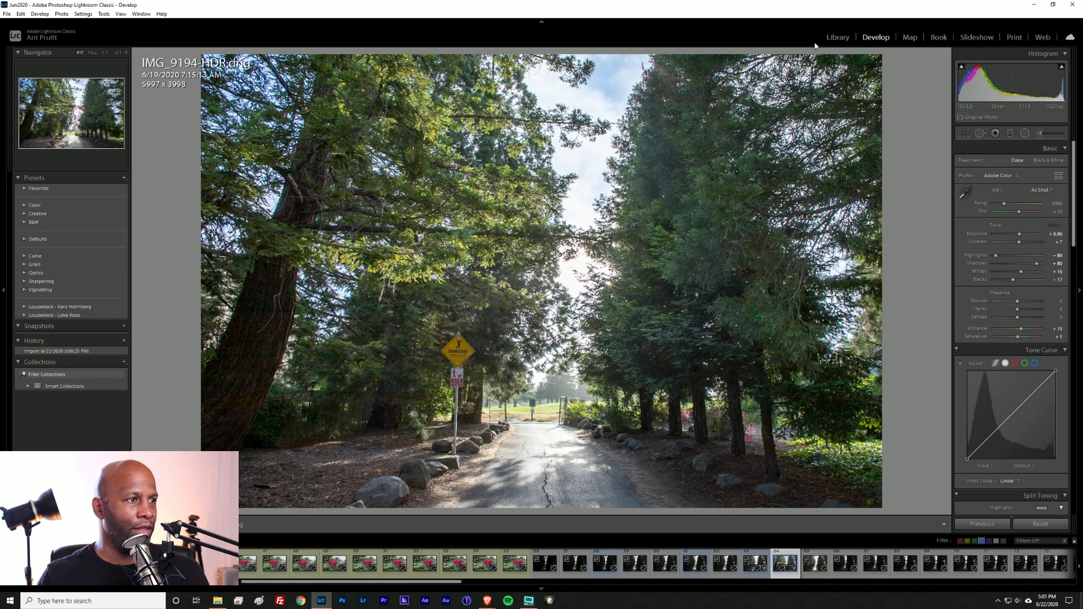
Step: Switch to the Library module to view the merged IMG_9194-HDR.dng
{"action": "left_click", "coordinate": [838, 38]}
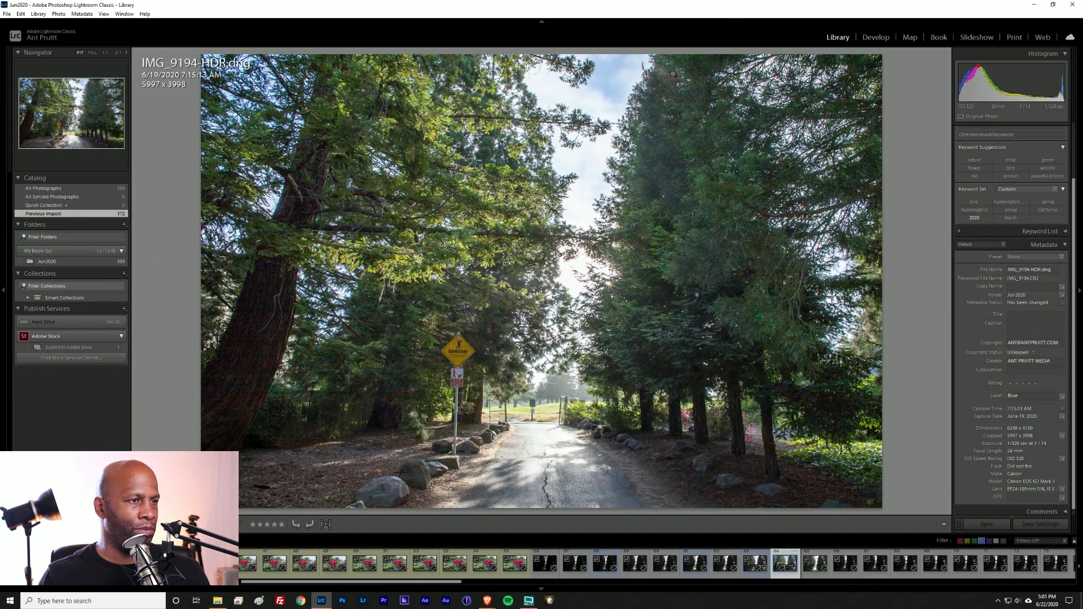
Step: Filter the grid to blue-labelled photos, step through to IMG_9194-HDR.dng and open it in Develop
{"action": "key", "text": "g"}
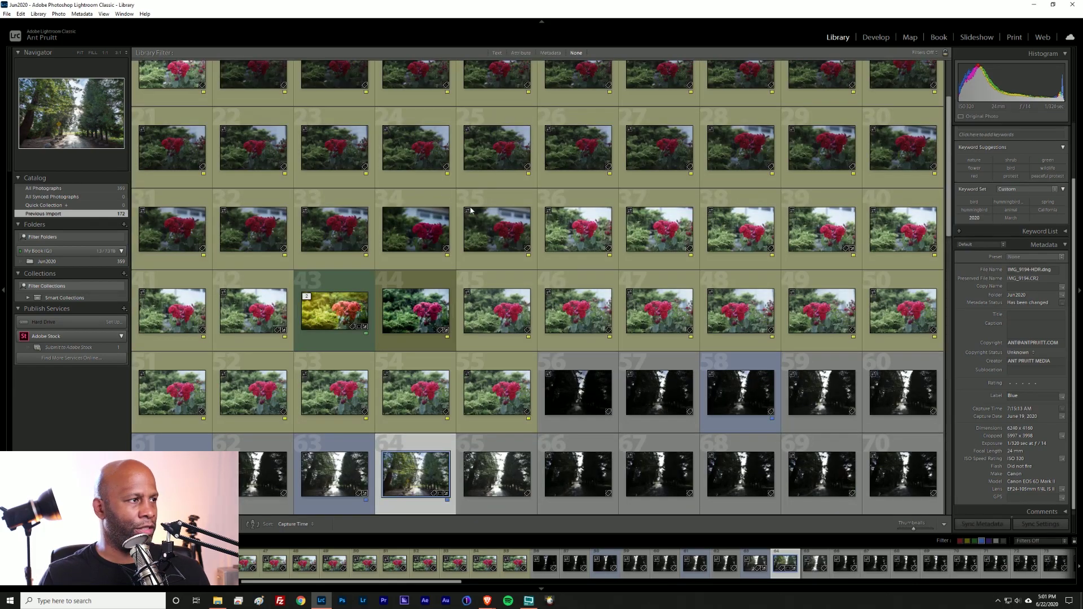
{"action": "left_click", "coordinate": [522, 53]}
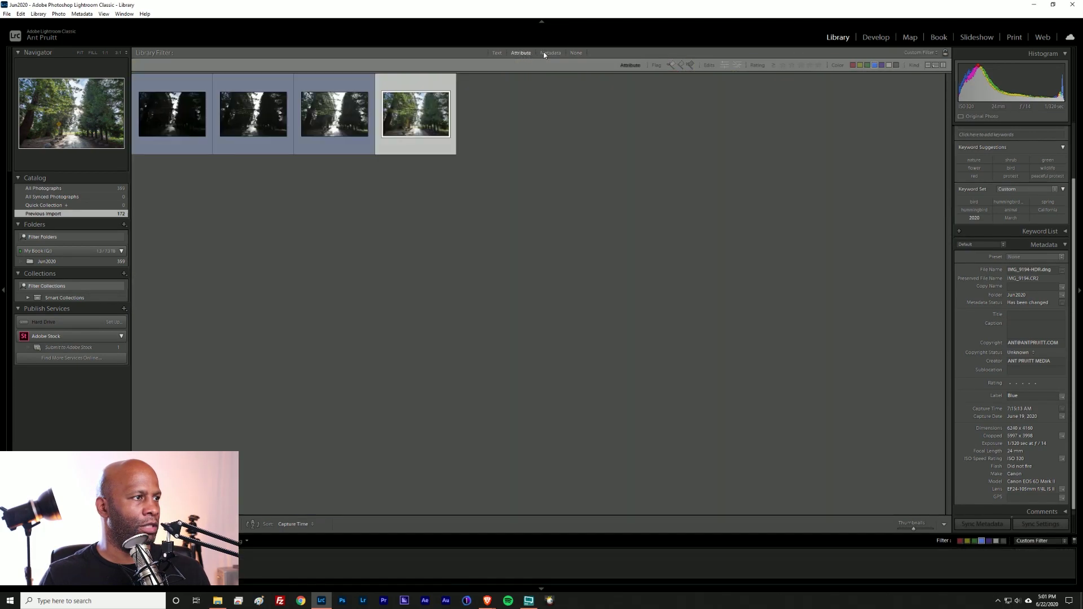
{"action": "left_click", "coordinate": [567, 136]}
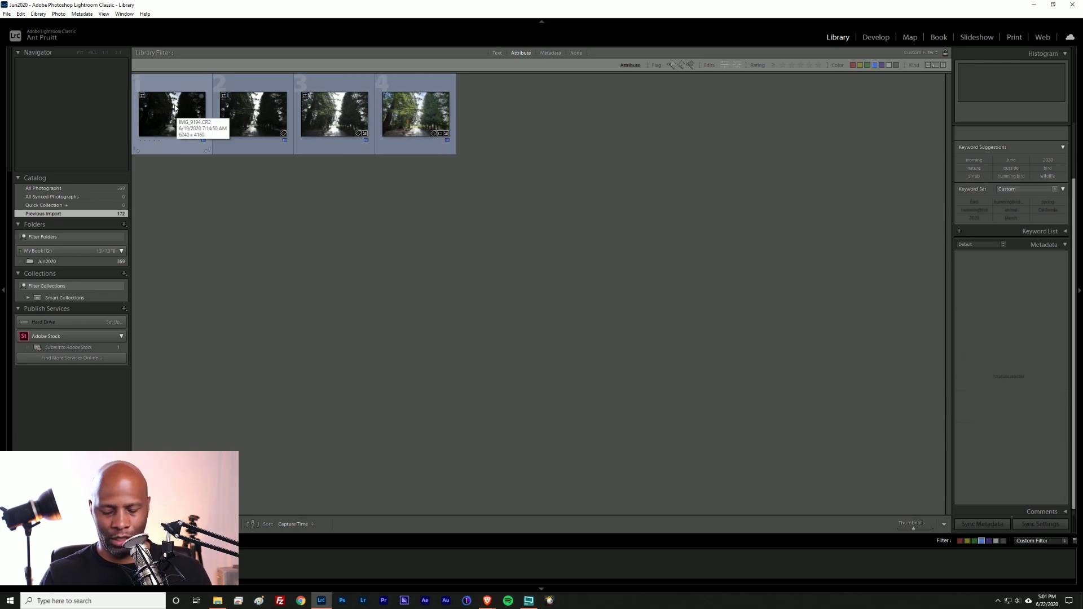
{"action": "key", "text": "Left"}
{"action": "key", "text": "Left"}
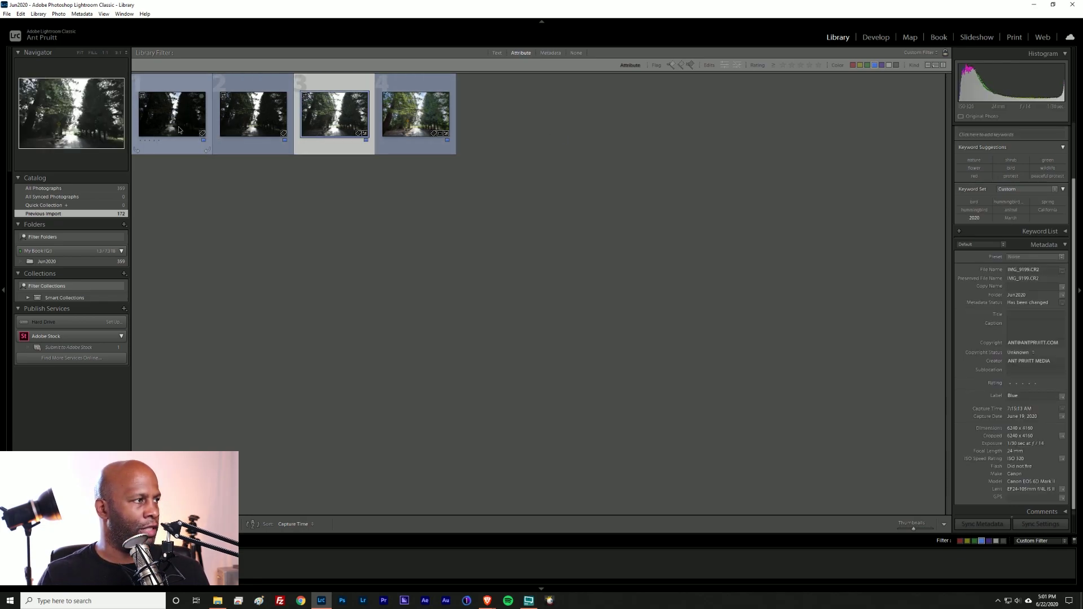
{"action": "left_click", "coordinate": [179, 130]}
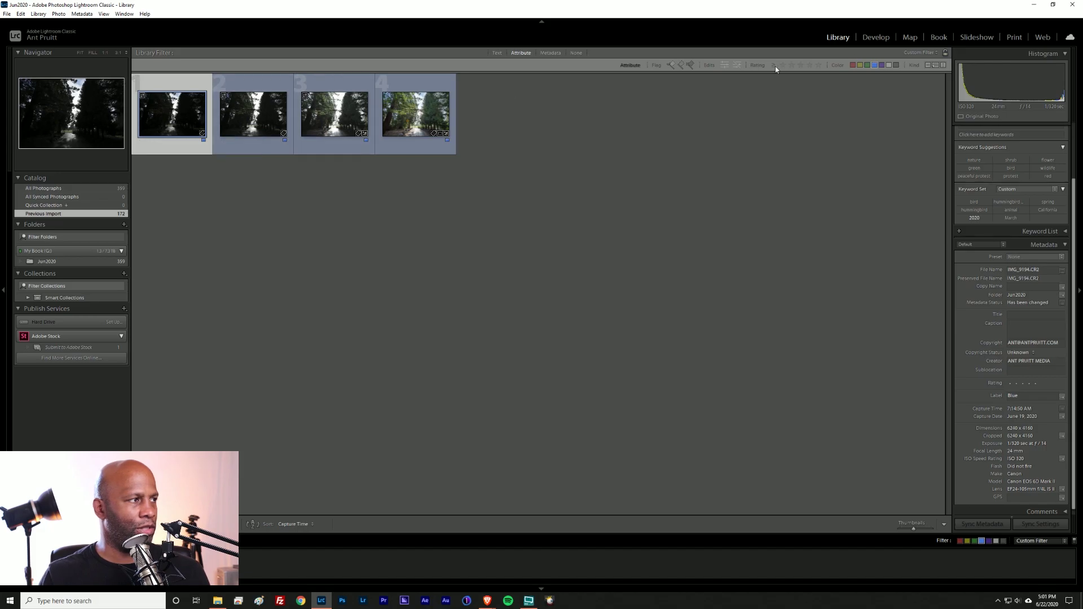
{"action": "key", "text": "e"}
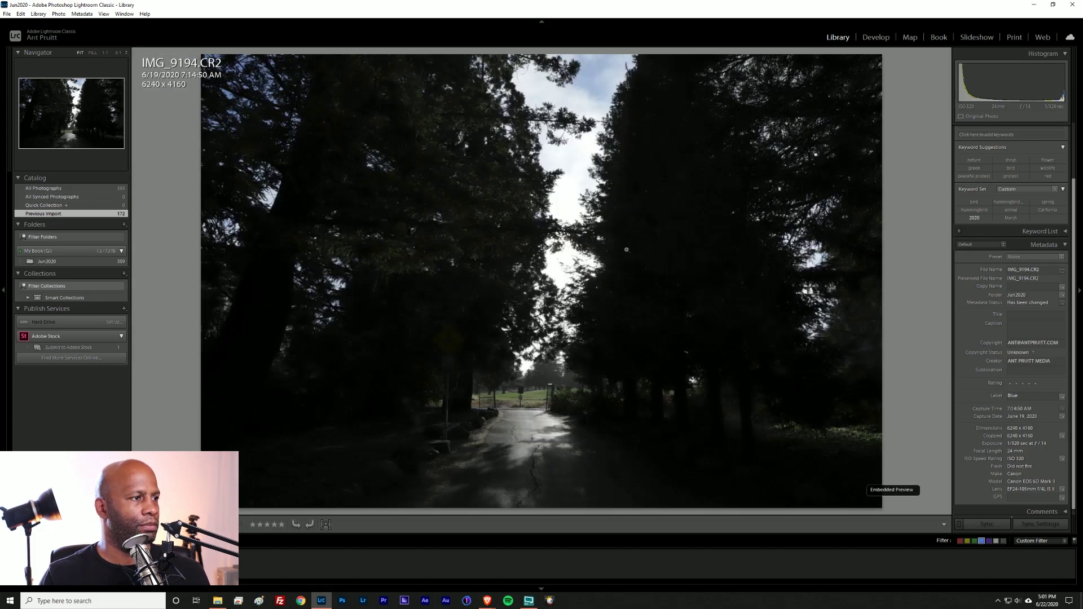
{"action": "key", "text": "Right"}
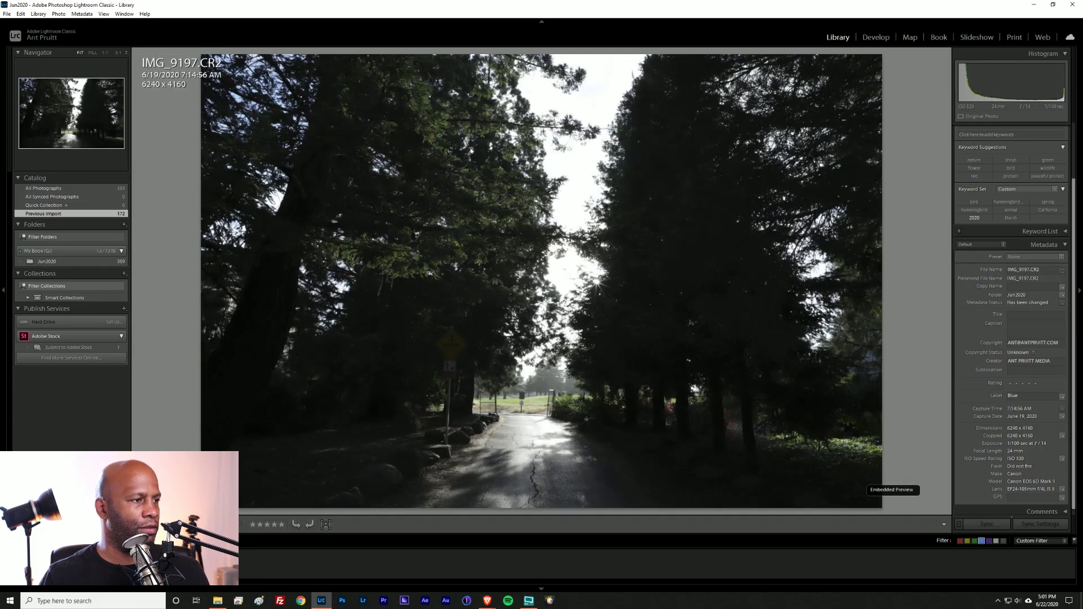
{"action": "key", "text": "Right"}
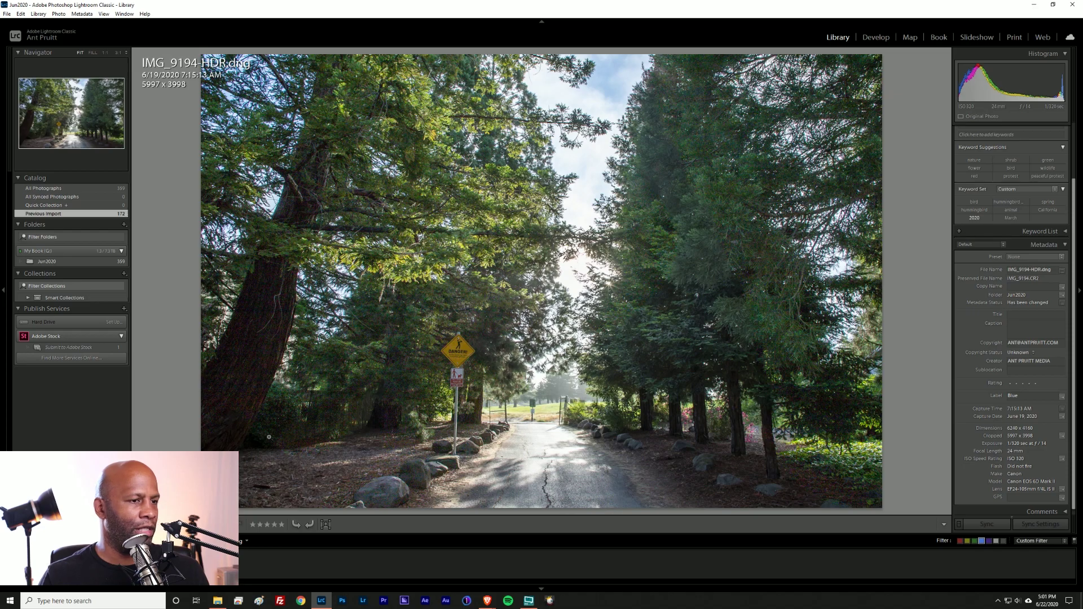
{"action": "left_click", "coordinate": [875, 38]}
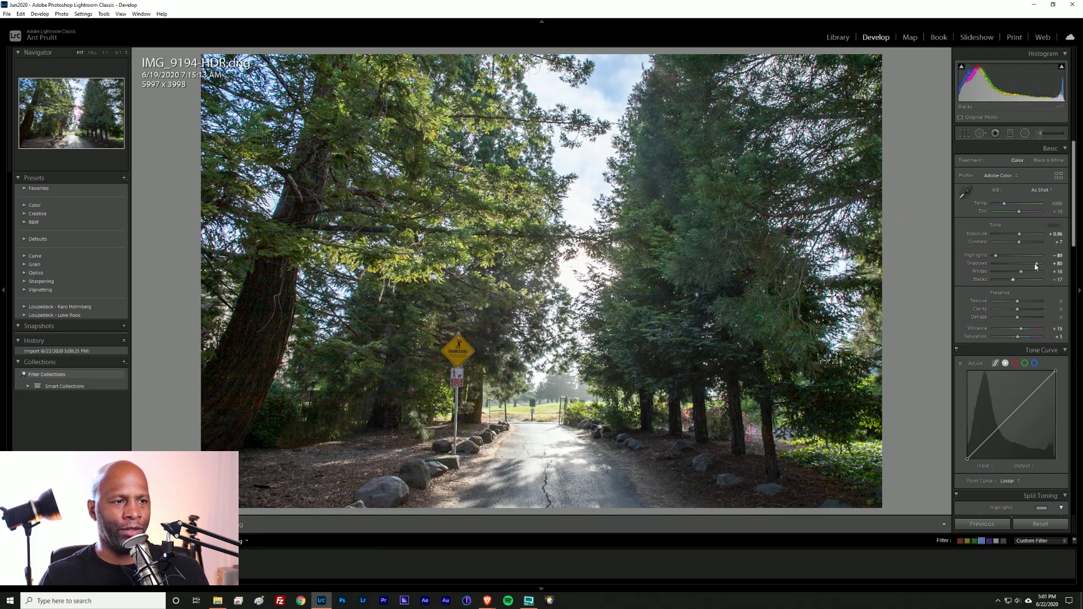
Step: Reset all Develop settings on IMG_9194-HDR.dng so every Basic slider returns to 0
{"action": "left_click", "coordinate": [1040, 524]}
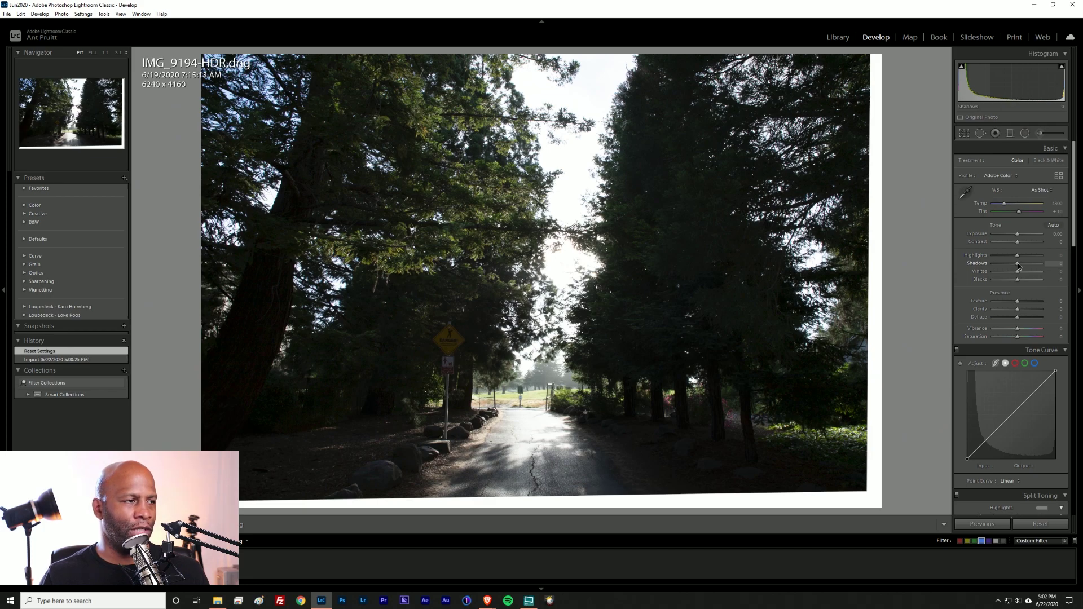
Step: Raise Shadows to about +65, keeping Exposure at 0.00
{"action": "left_click_drag", "start_coordinate": [1019, 265], "coordinate": [1030, 268]}
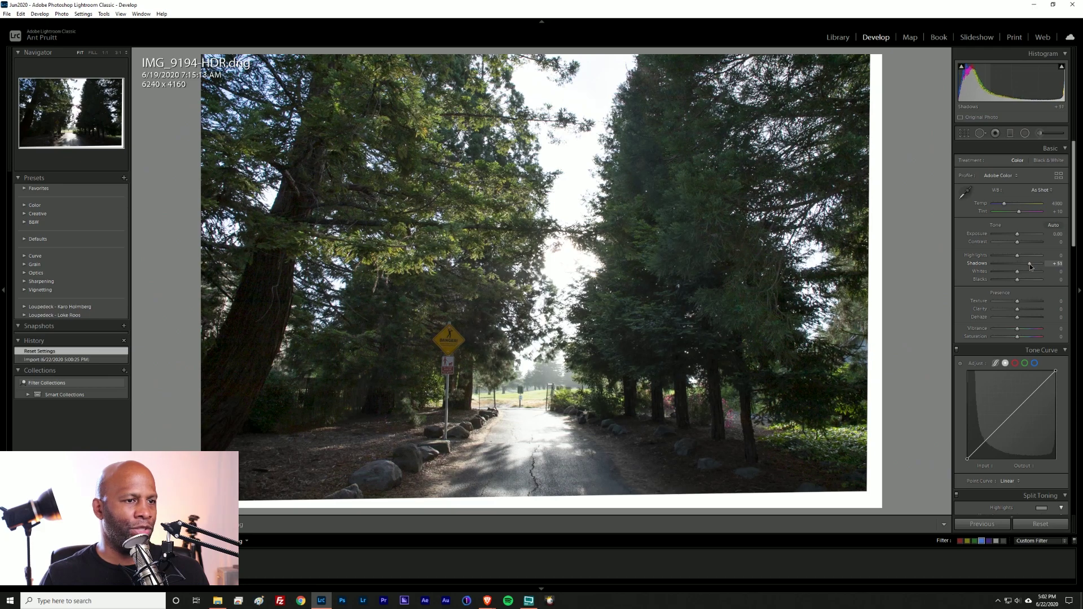
{"action": "left_click_drag", "start_coordinate": [1029, 264], "coordinate": [1031, 265]}
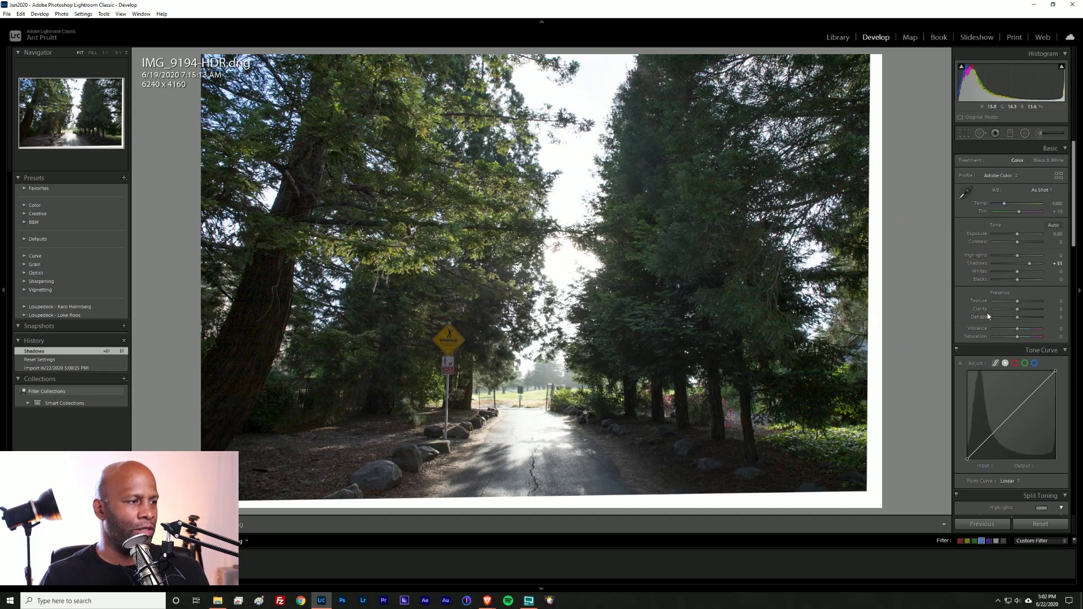
{"action": "left_click_drag", "start_coordinate": [1029, 263], "coordinate": [1030, 263]}
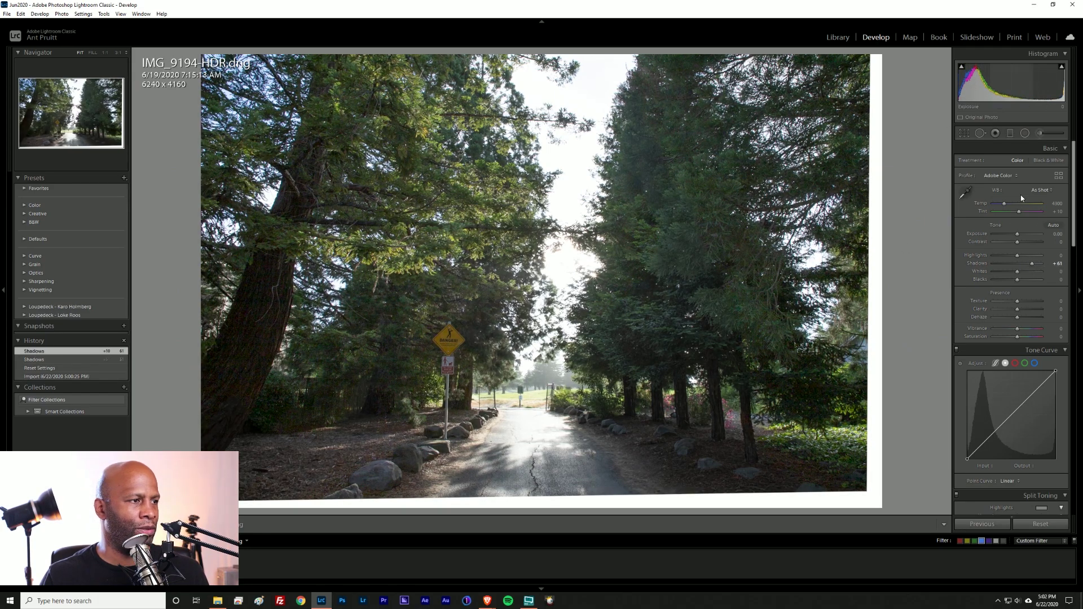
{"action": "left_click_drag", "start_coordinate": [1017, 234], "coordinate": [1020, 234]}
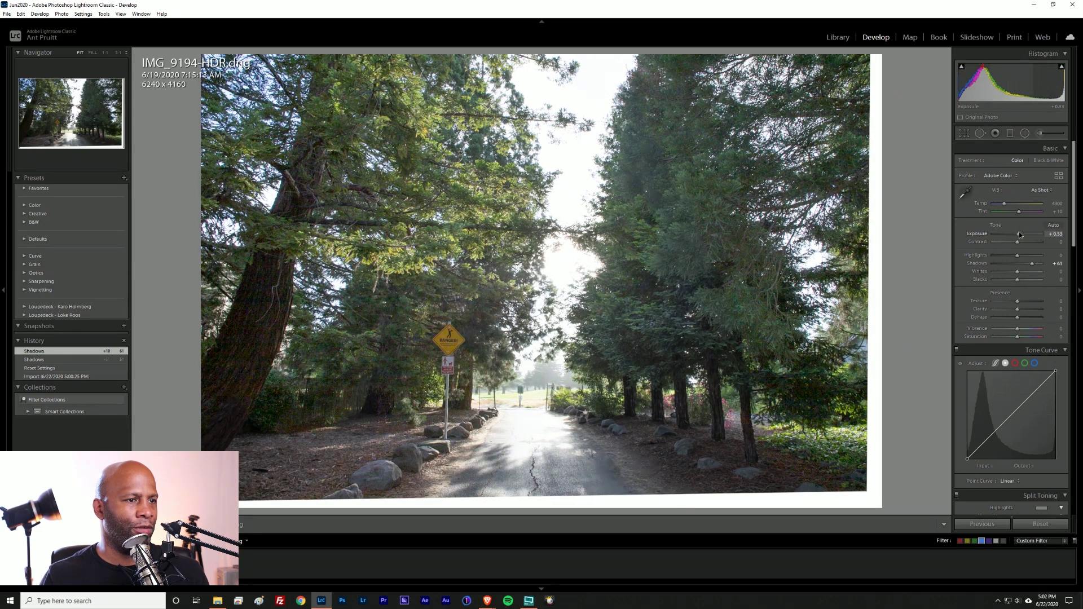
{"action": "double_click", "coordinate": [1020, 235]}
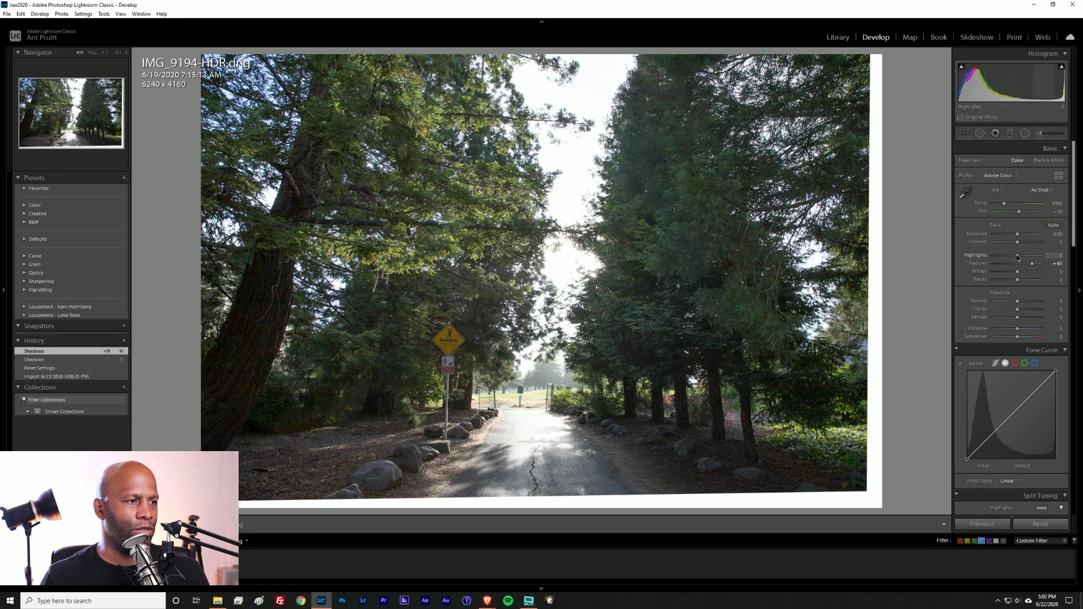
Step: Lower Highlights to about -67, raise Dehaze to +37 and Saturation to +35
{"action": "left_click_drag", "start_coordinate": [1017, 258], "coordinate": [1021, 280]}
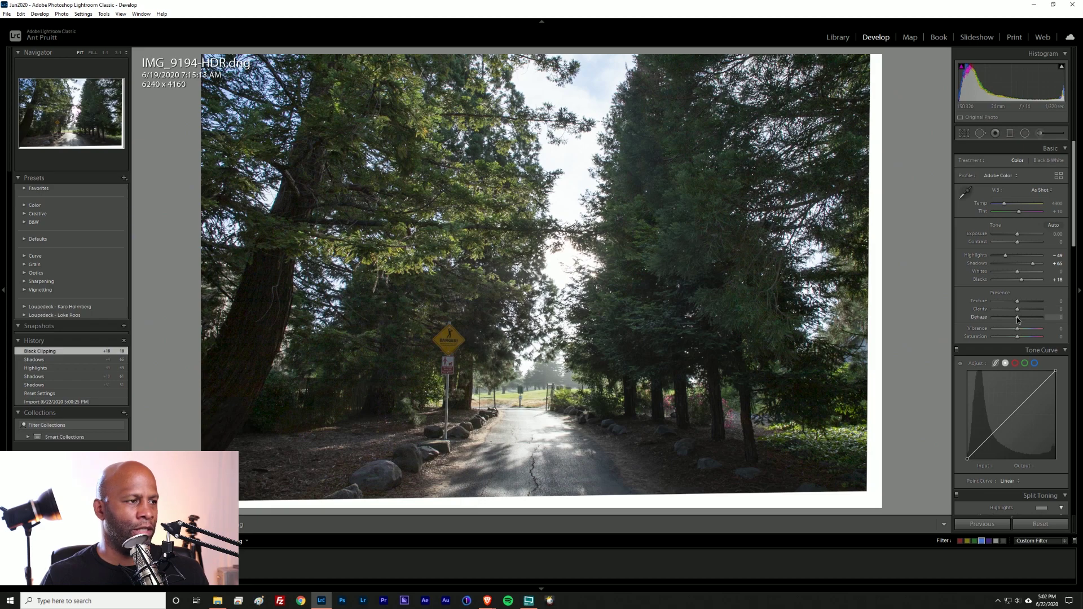
{"action": "mouse_move", "coordinate": [1017, 317]}
{"action": "left_mouse_down"}
{"action": "mouse_move", "coordinate": [1027, 317]}
{"action": "mouse_move", "coordinate": [1021, 337]}
{"action": "left_mouse_up"}
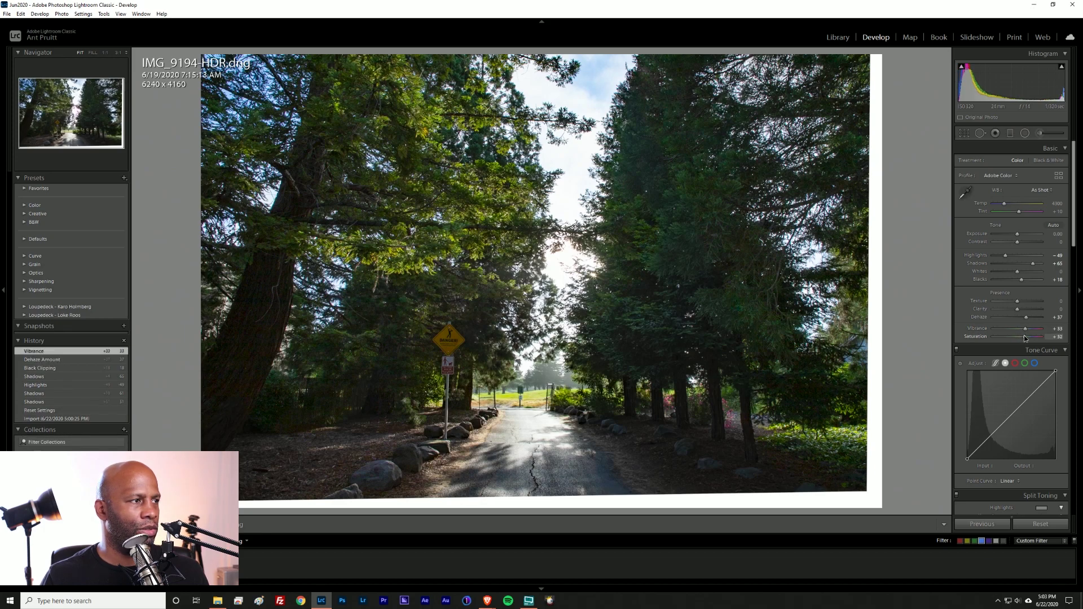
{"action": "left_click_drag", "start_coordinate": [1025, 338], "coordinate": [1026, 330]}
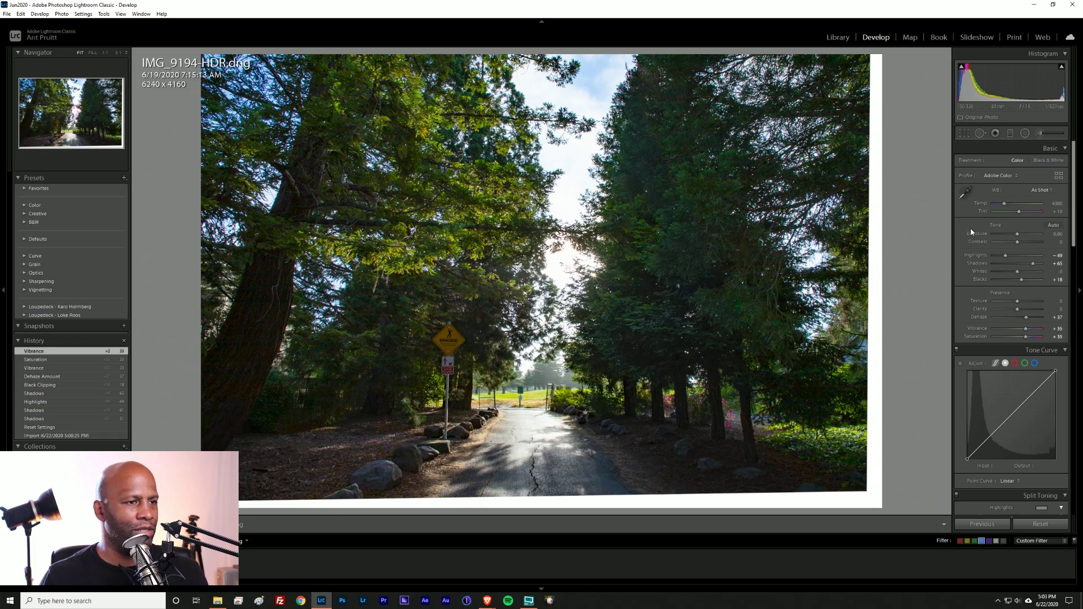
{"action": "left_click_drag", "start_coordinate": [1005, 258], "coordinate": [1001, 260]}
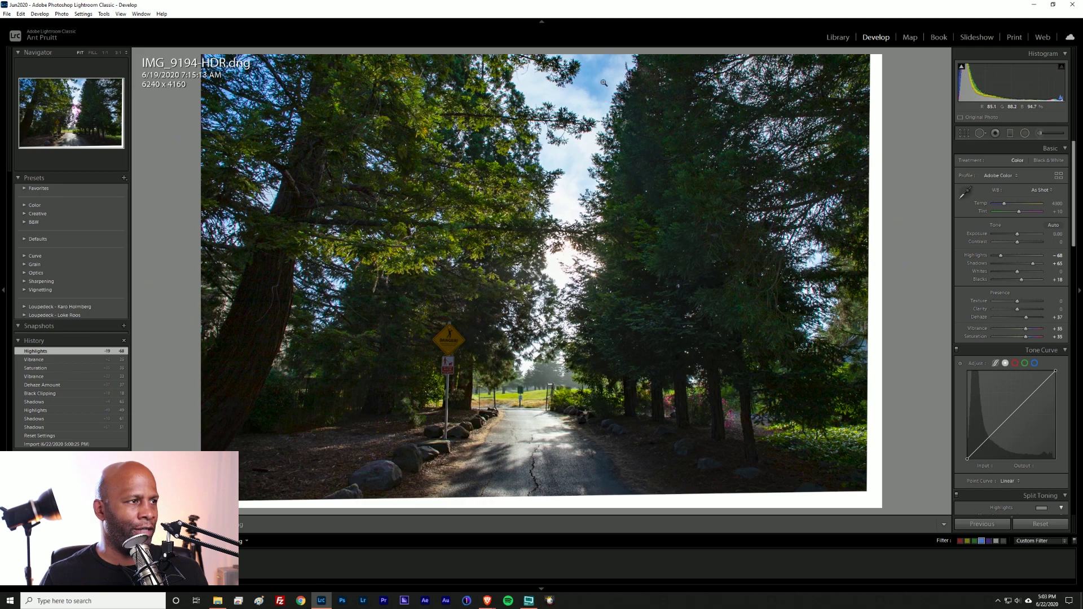
{"action": "key", "text": "super"}
{"action": "key", "text": "super"}
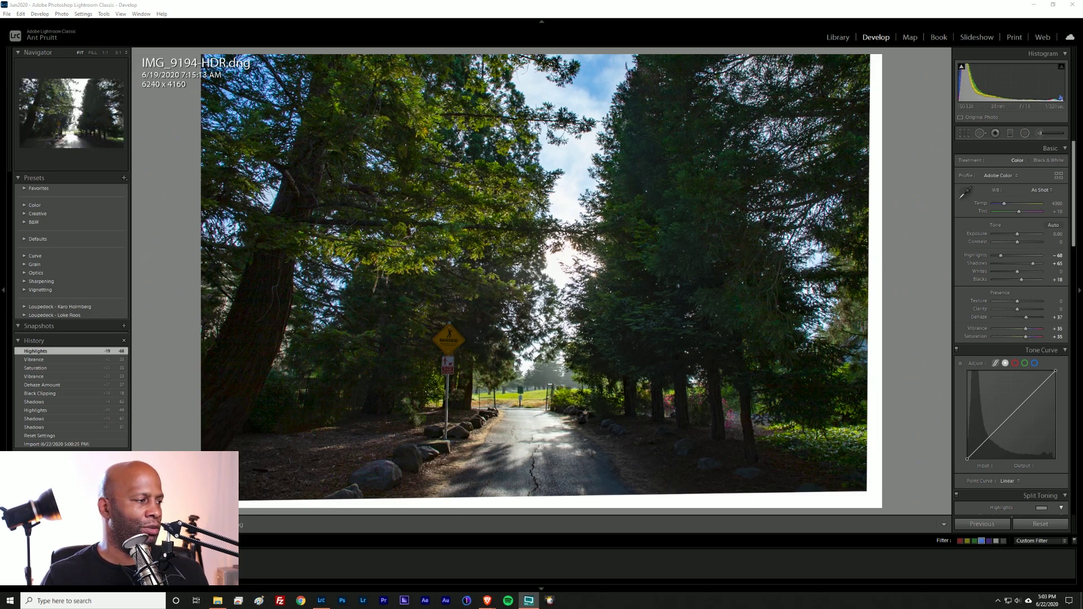
{"action": "key", "text": "Right"}
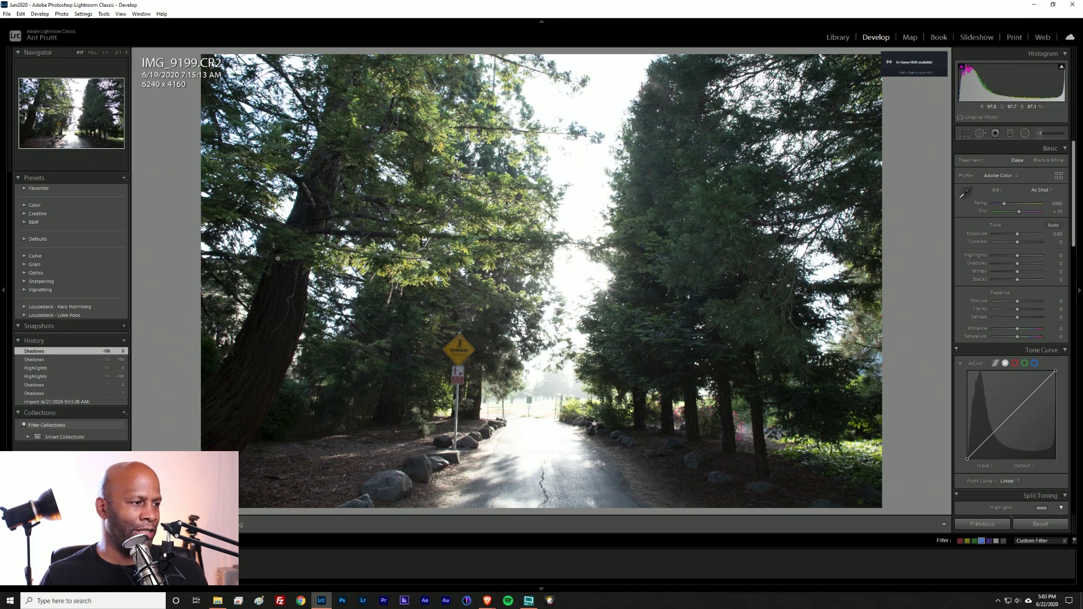
{"action": "key", "text": "Left"}
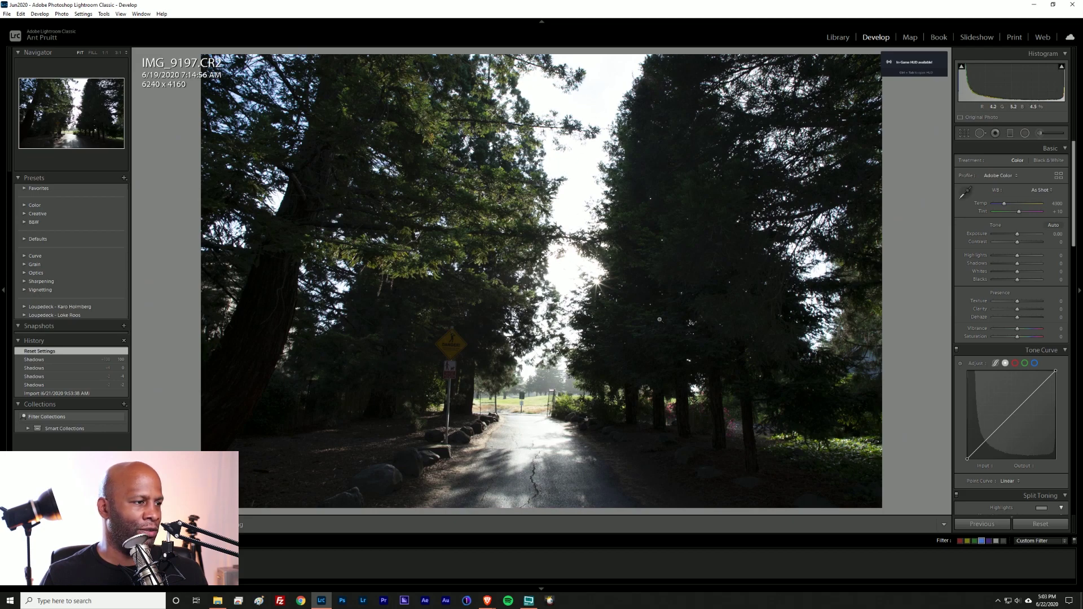
{"action": "key", "text": "Left"}
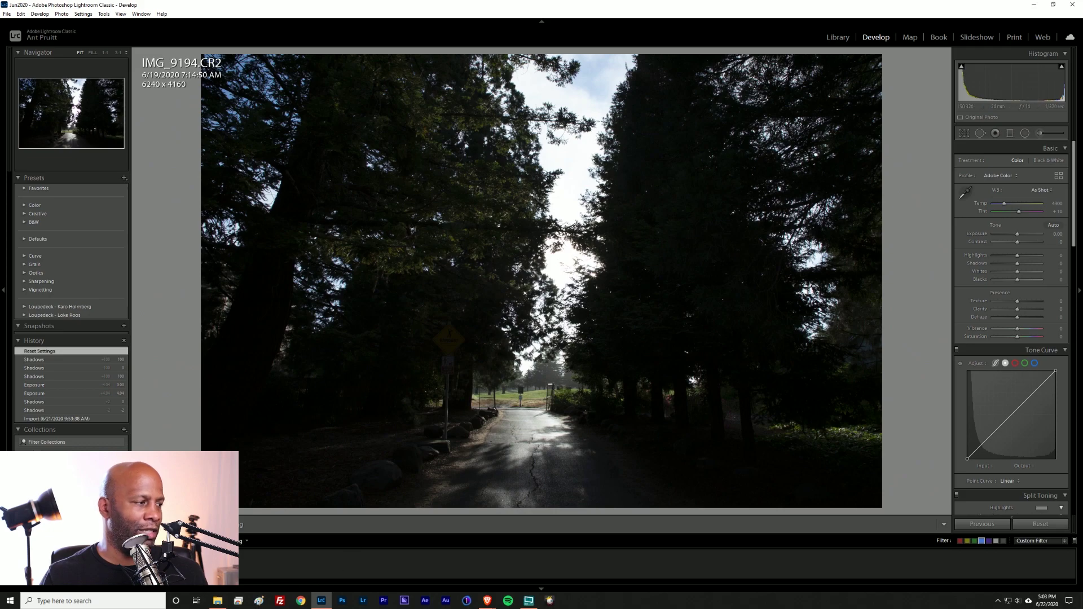
{"action": "key", "text": "Right"}
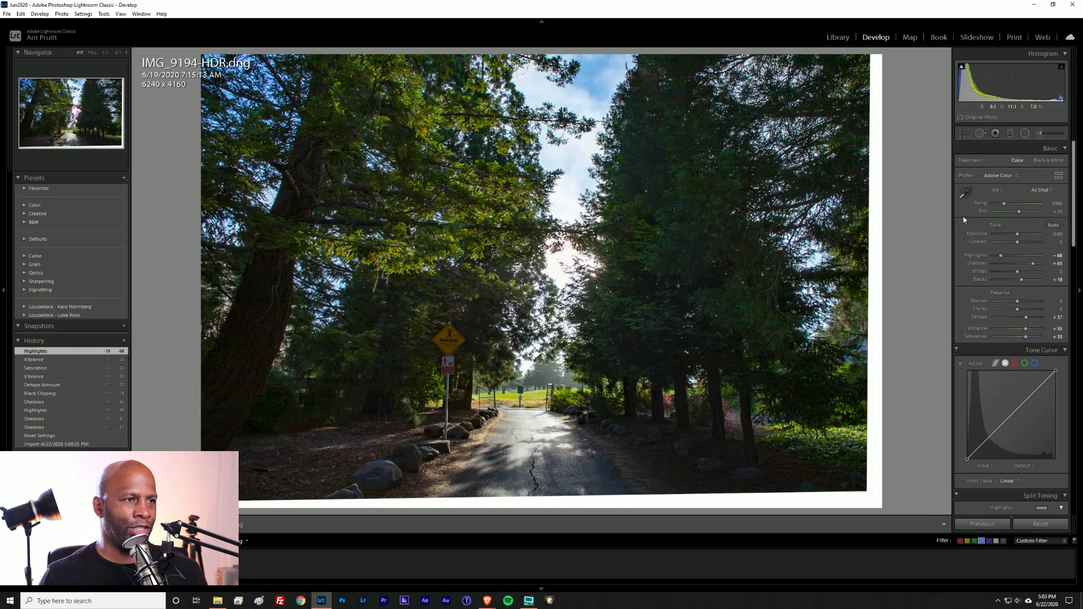
Step: Straighten the tree-lined path photo to a -1.56° angle
{"action": "left_click", "coordinate": [964, 133]}
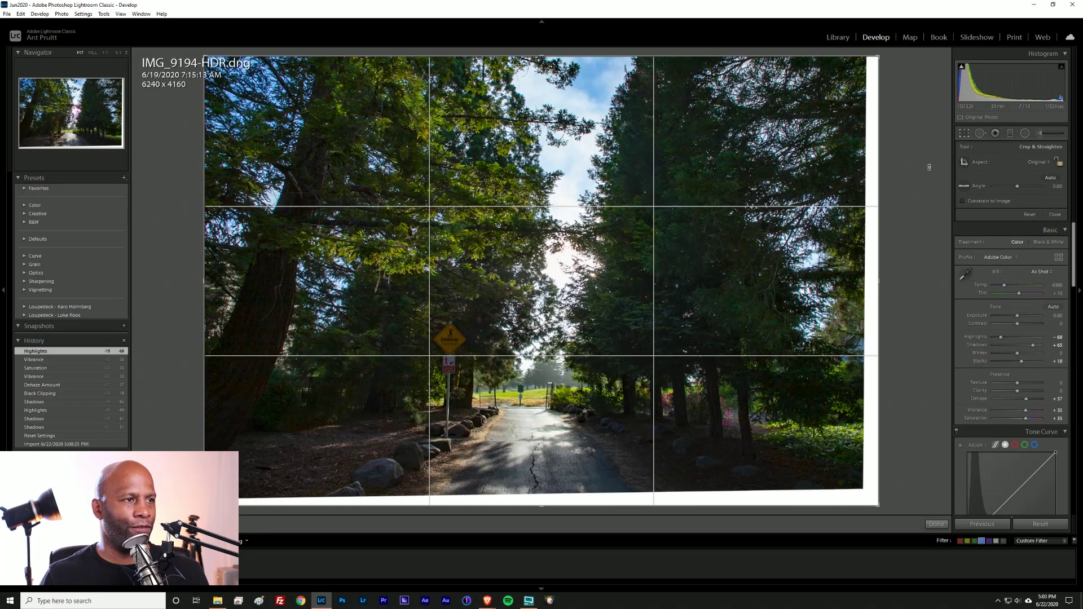
{"action": "left_click_drag", "start_coordinate": [907, 215], "coordinate": [911, 215]}
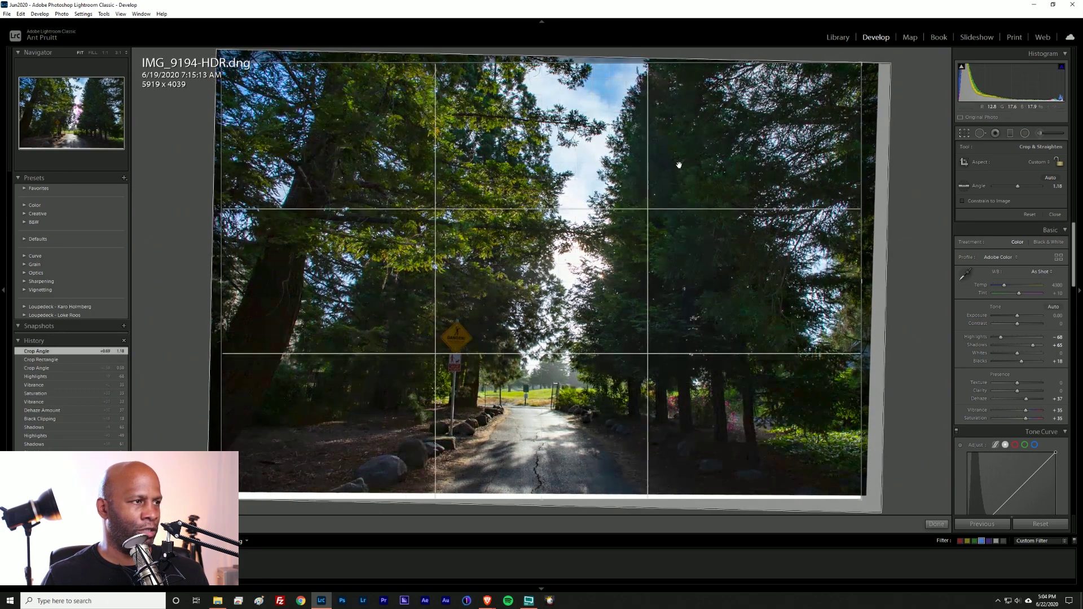
{"action": "left_click", "coordinate": [964, 133]}
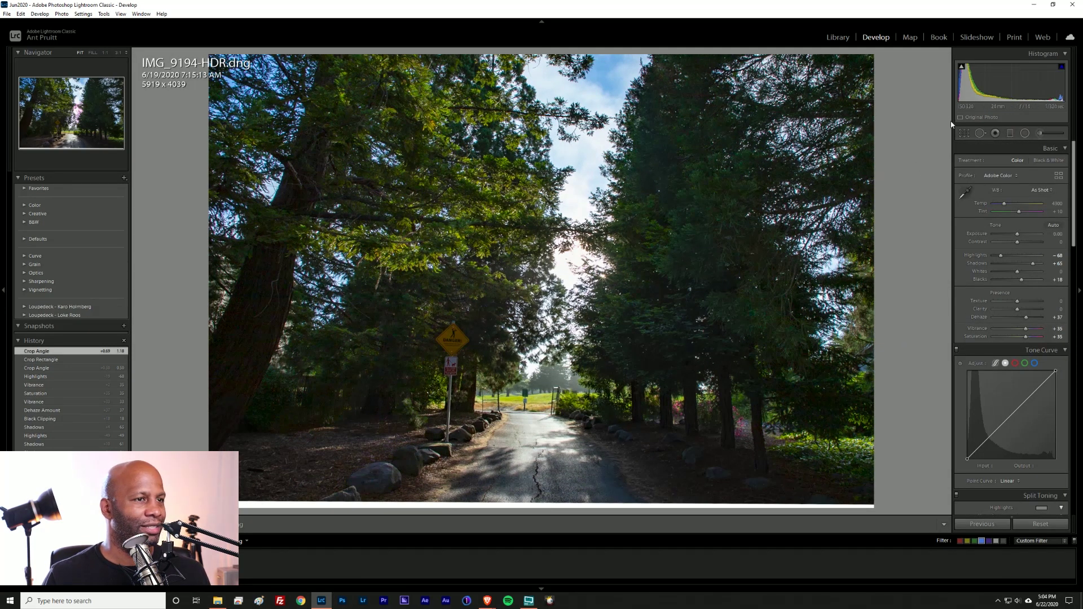
{"action": "key", "text": "r"}
{"action": "left_click_drag", "start_coordinate": [928, 191], "coordinate": [928, 189]}
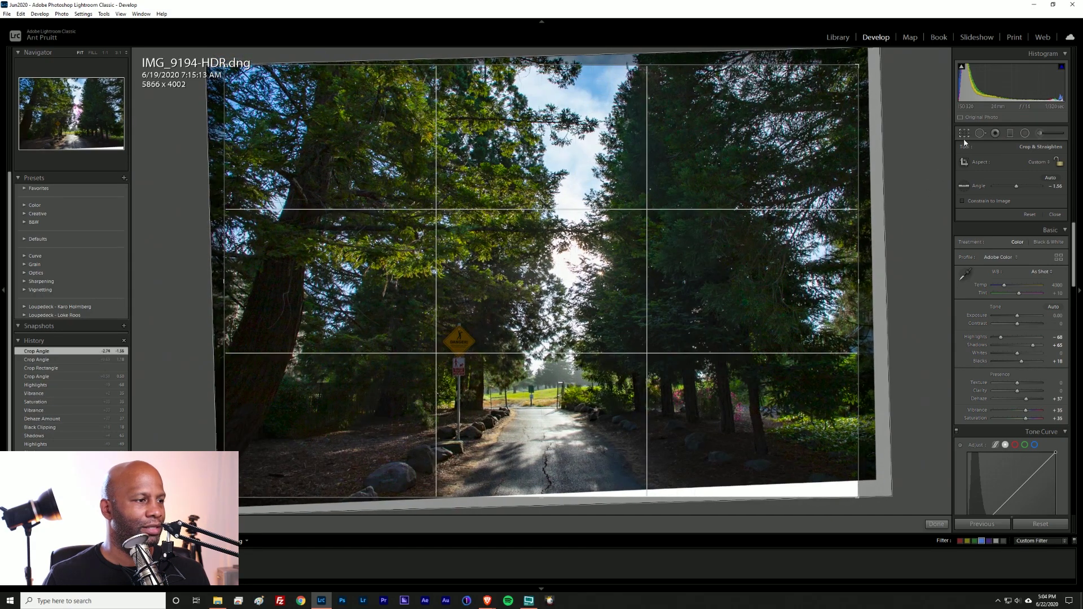
{"action": "left_click", "coordinate": [964, 137]}
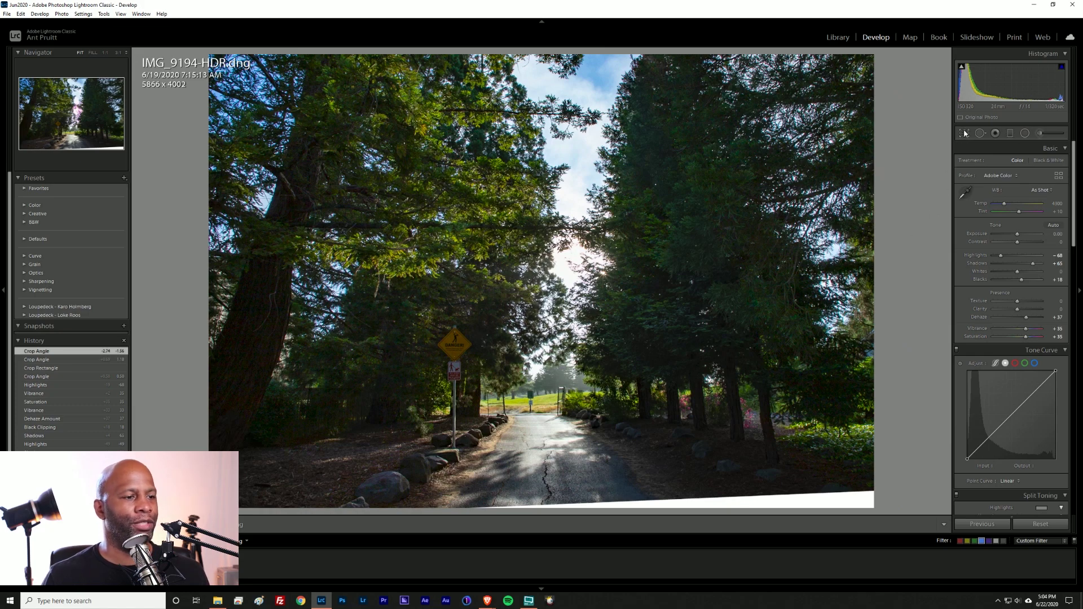
Step: Trim the bottom edge to remove the white corners, cropping to 5866 x 3837
{"action": "left_click", "coordinate": [967, 133]}
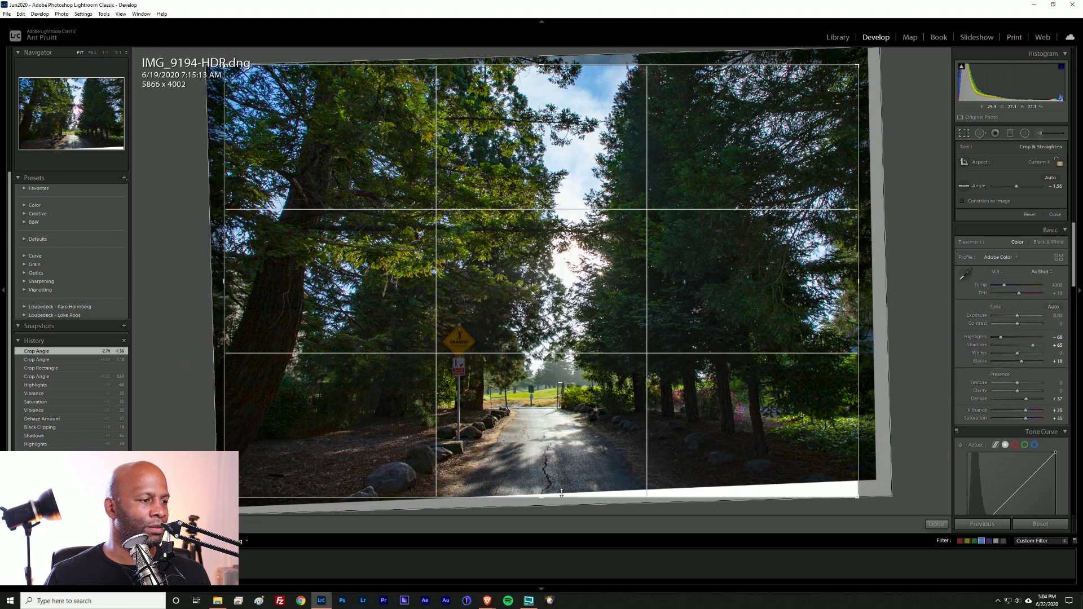
{"action": "left_click_drag", "start_coordinate": [560, 491], "coordinate": [560, 490]}
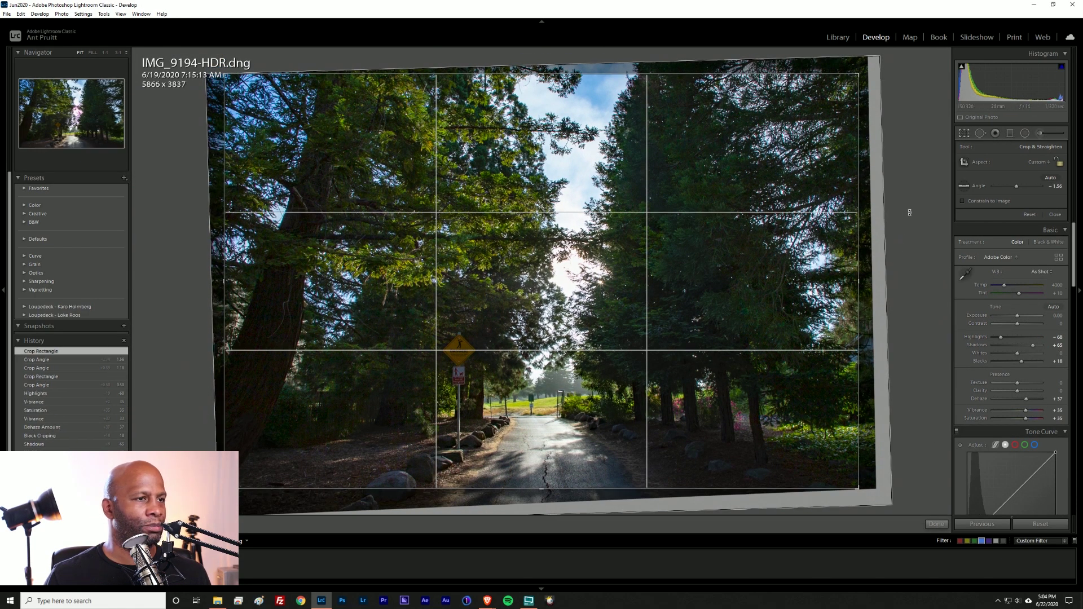
{"action": "left_click", "coordinate": [967, 133]}
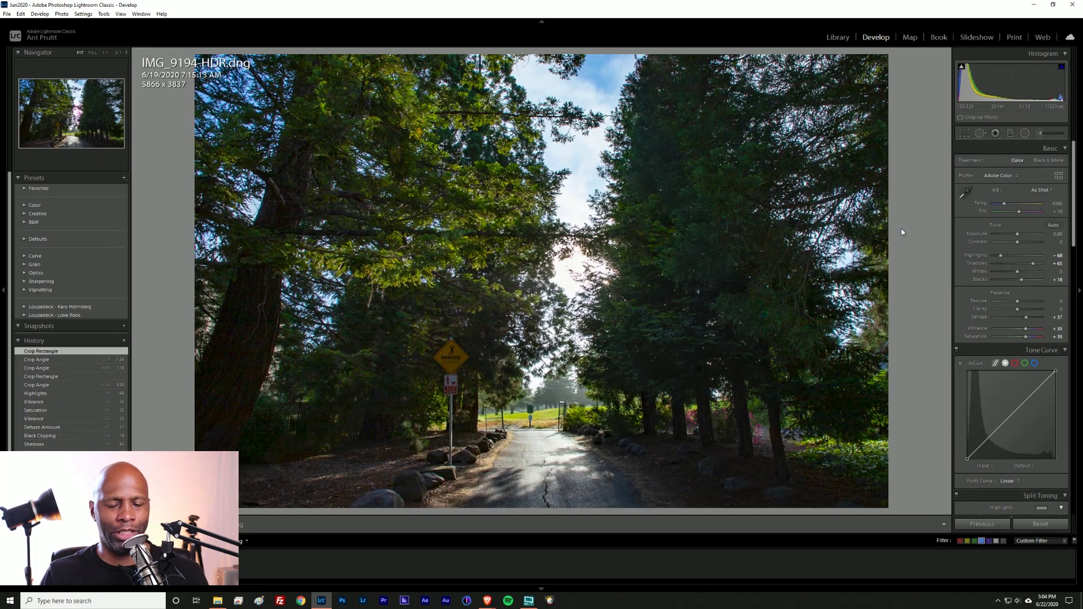